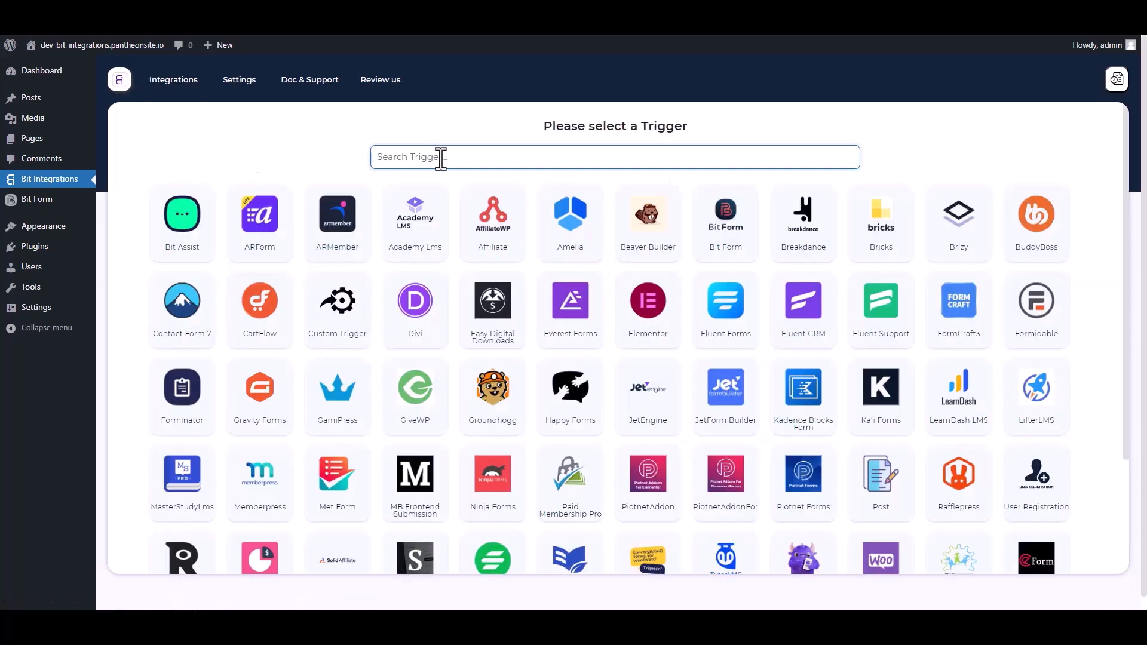
Set Bit Form's Contact Form as the integration trigger and continue to action selection
type("bit")
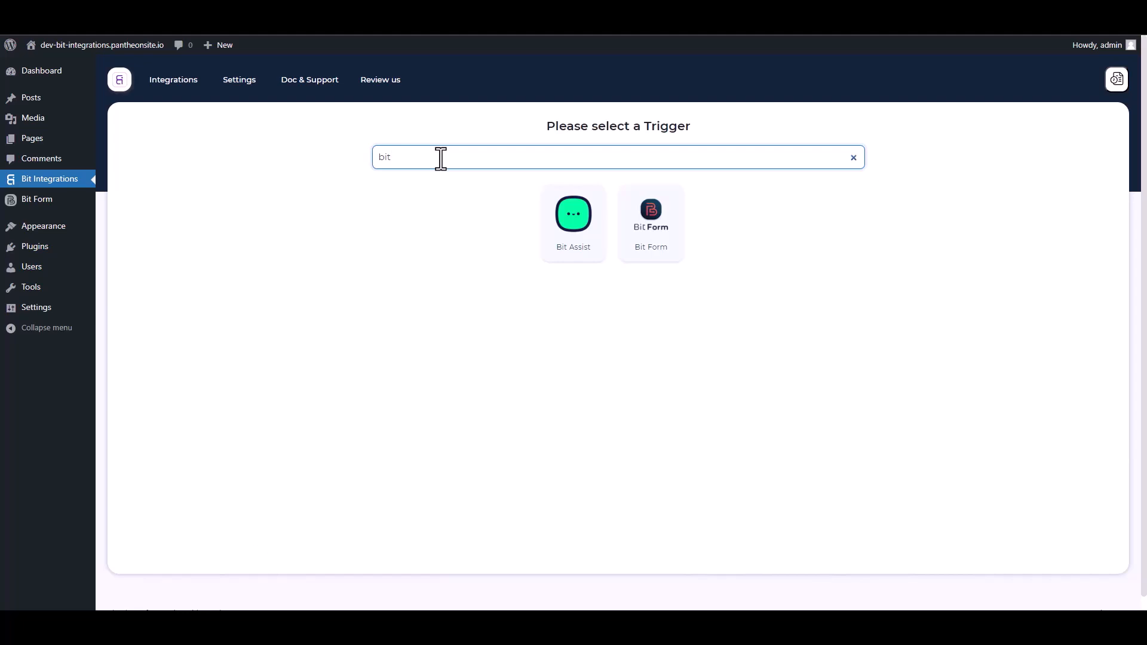
left_click(673, 248)
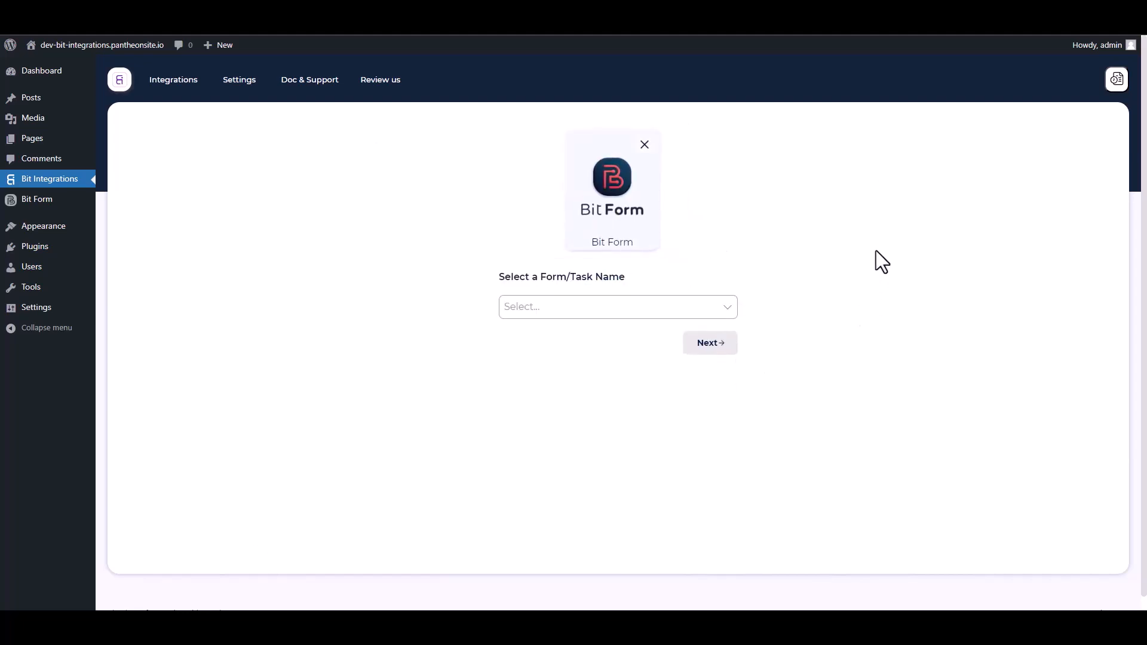
left_click(574, 306)
left_click(546, 335)
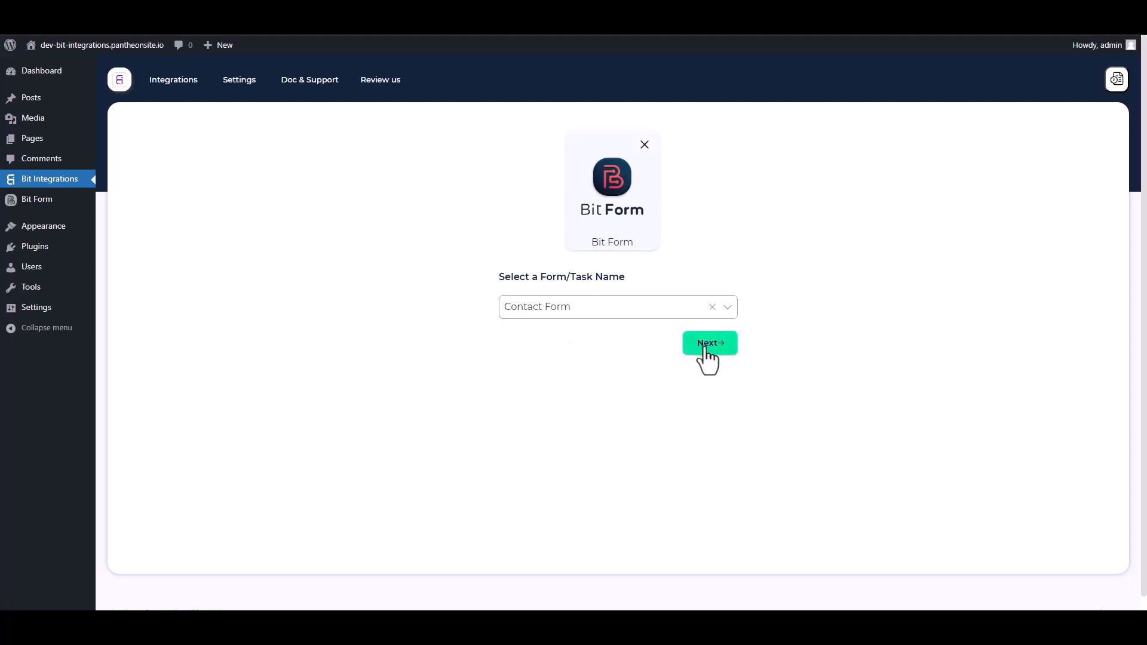
left_click(705, 345)
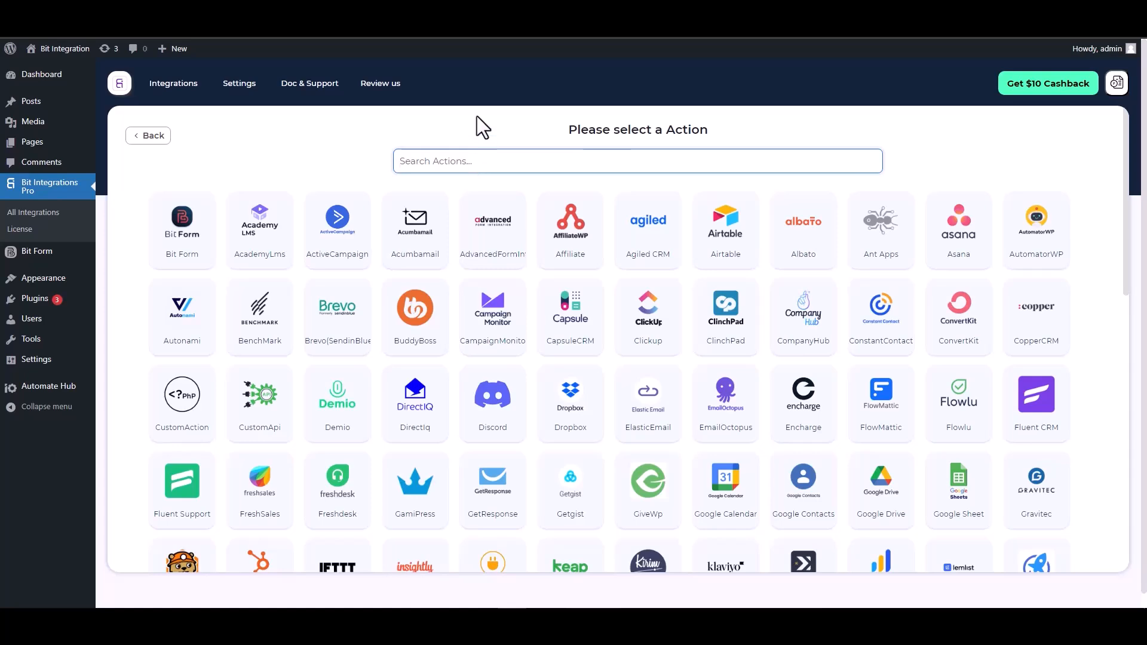
Choose ConstantContact as the action and open the Constant Contact Application link for credentials
type("con")
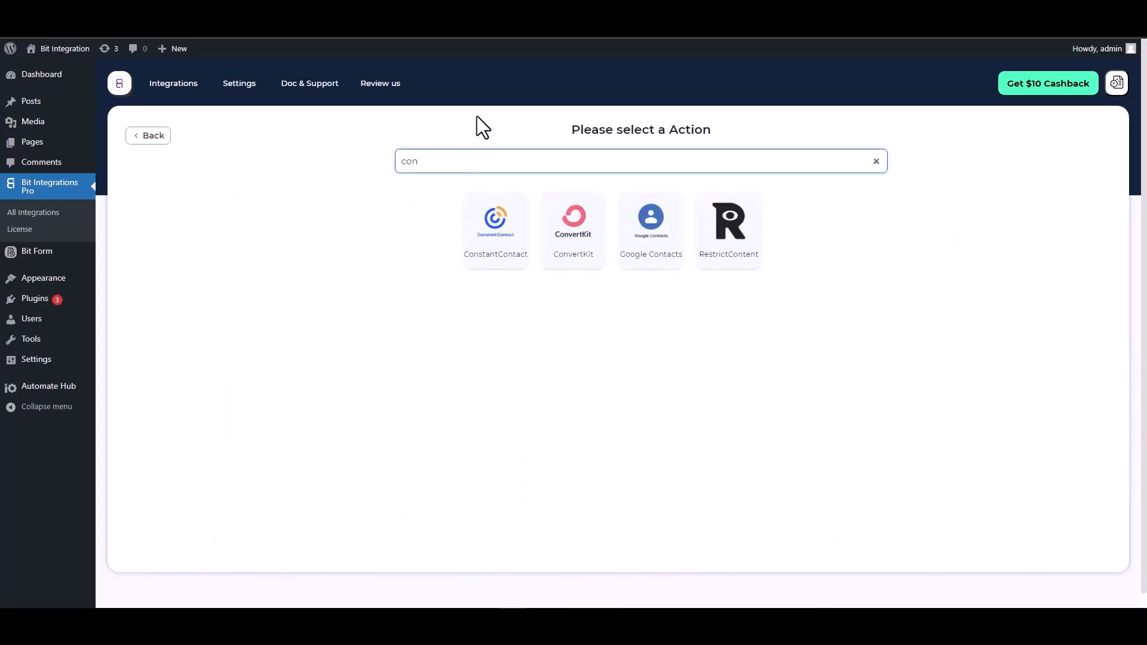
left_click(484, 254)
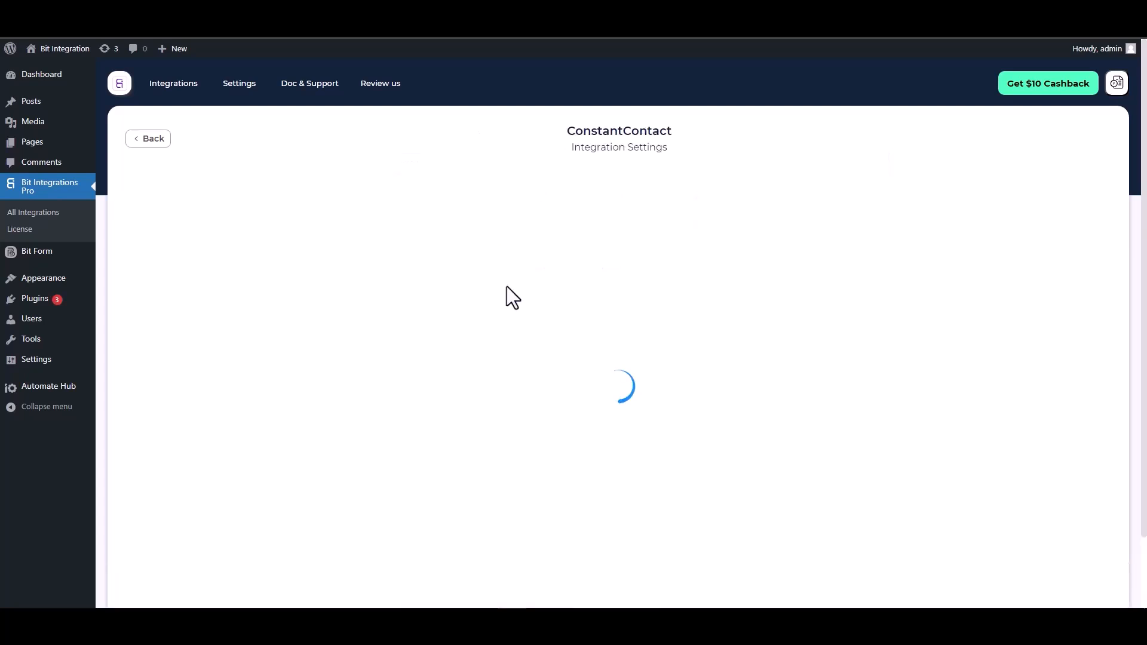
scroll(548, 275, "down", 2)
left_click(239, 286)
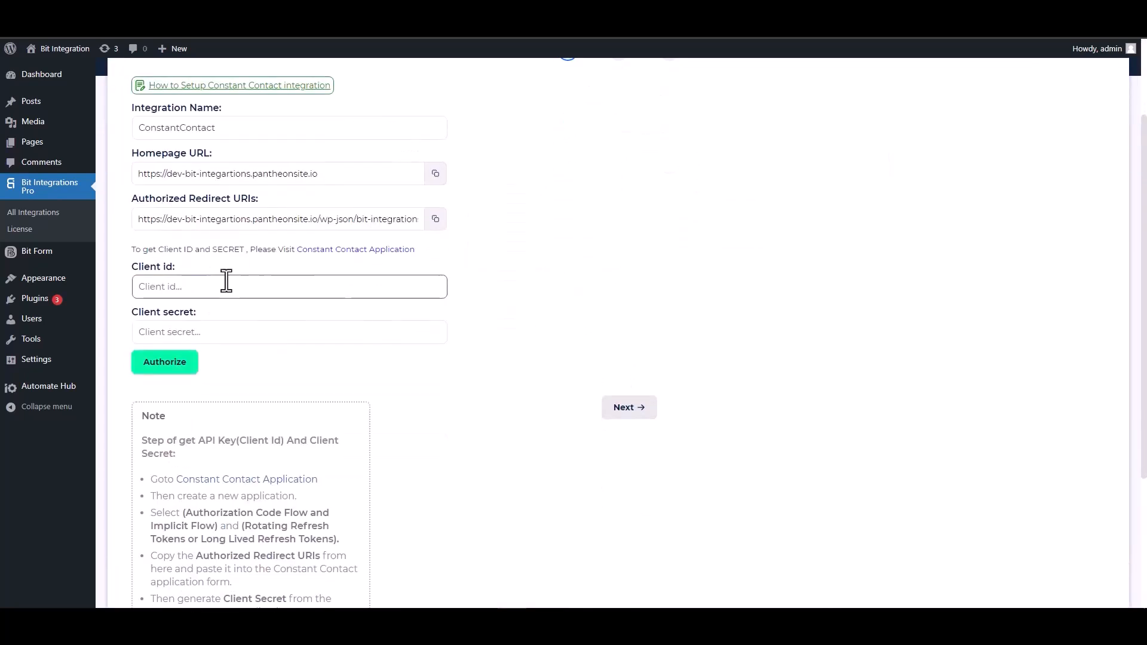
left_click(347, 251)
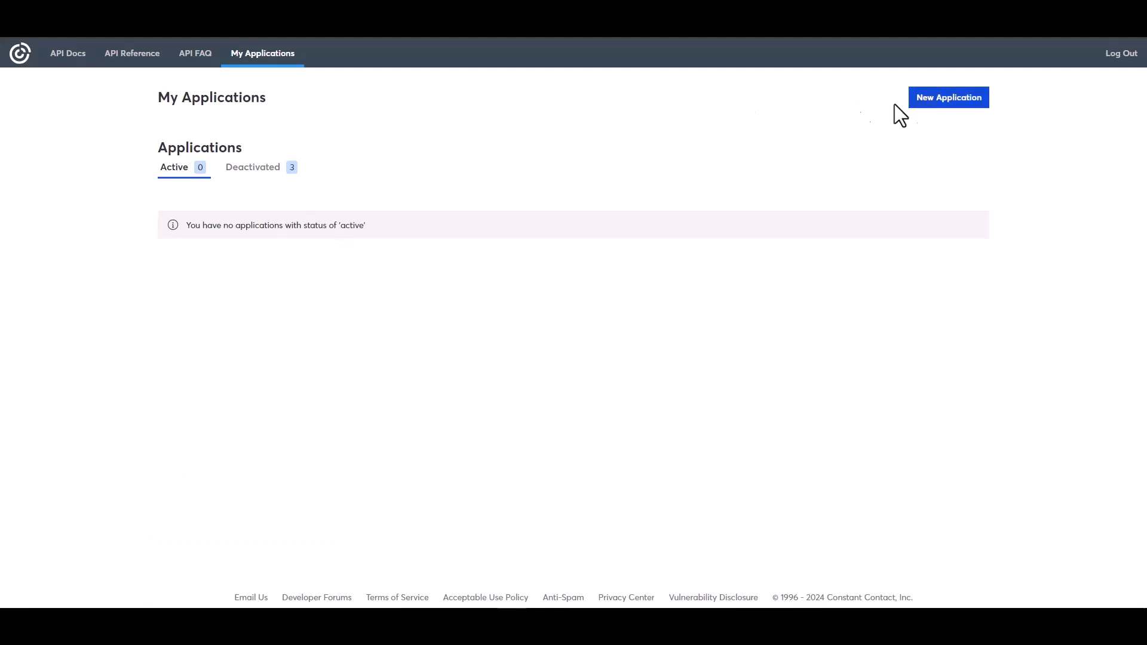
Create a Constant Contact app named 'Bit Integrations' using Long Lived Refresh Tokens
left_click(933, 107)
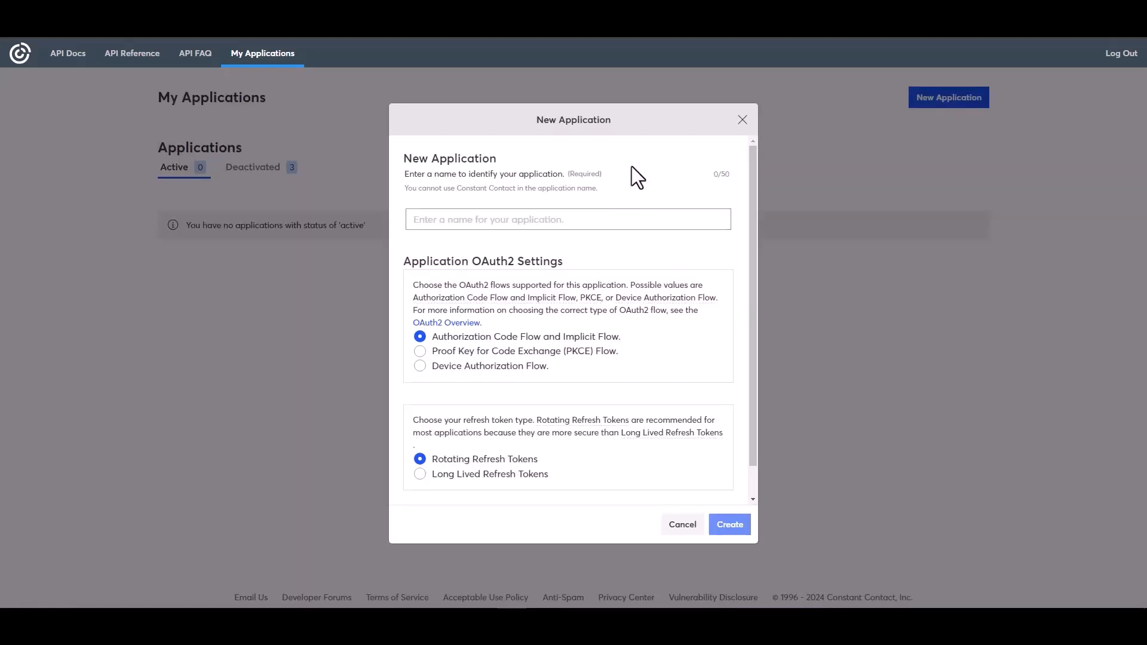
left_click(455, 224)
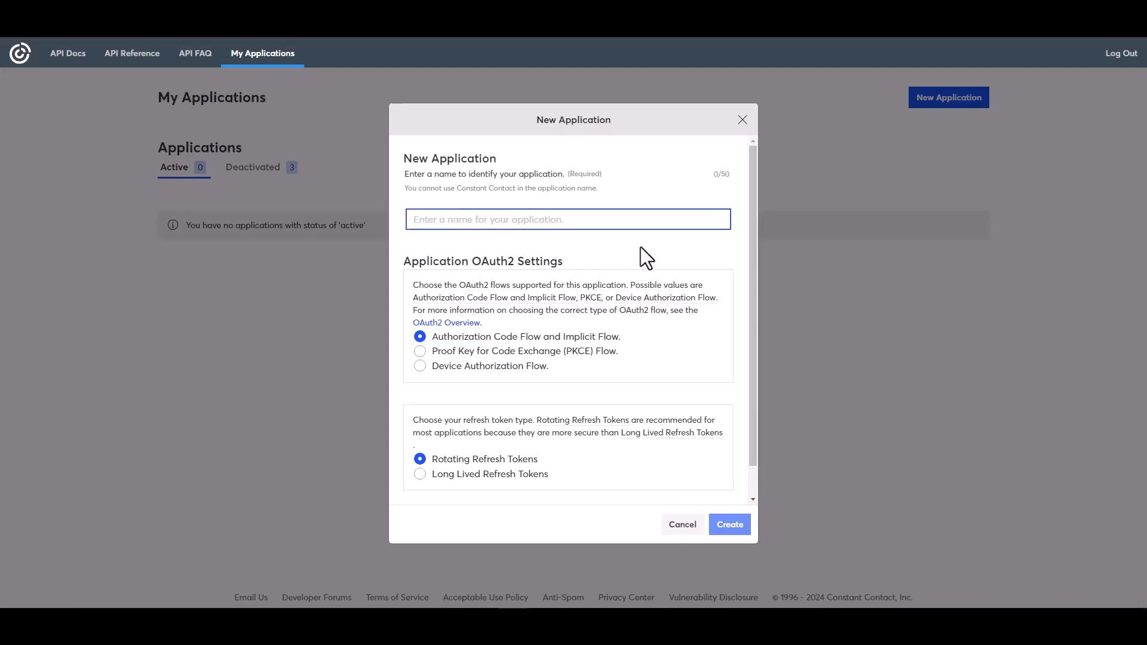
type("Bit Integrat")
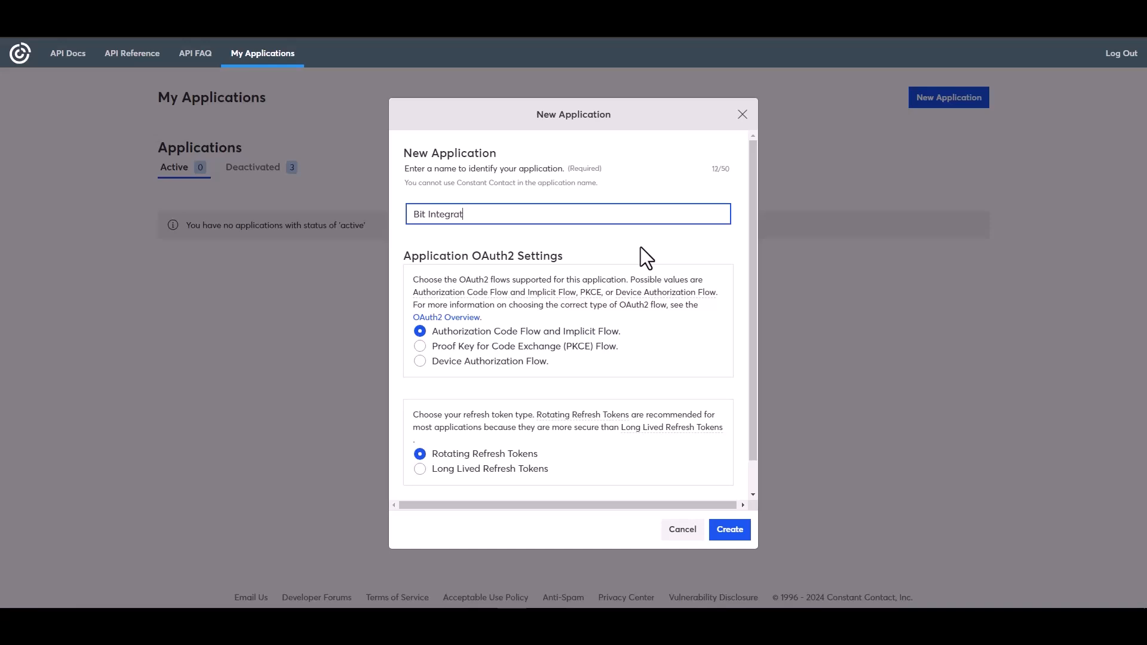
type("ions")
left_click(431, 471)
left_click(730, 531)
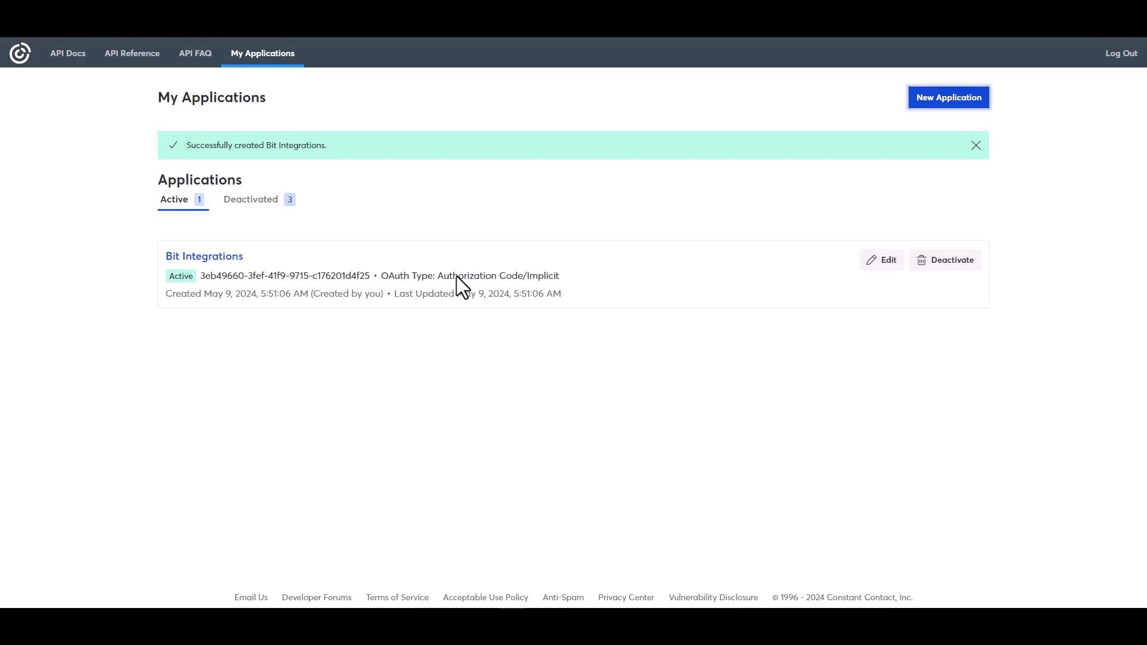
left_click(888, 261)
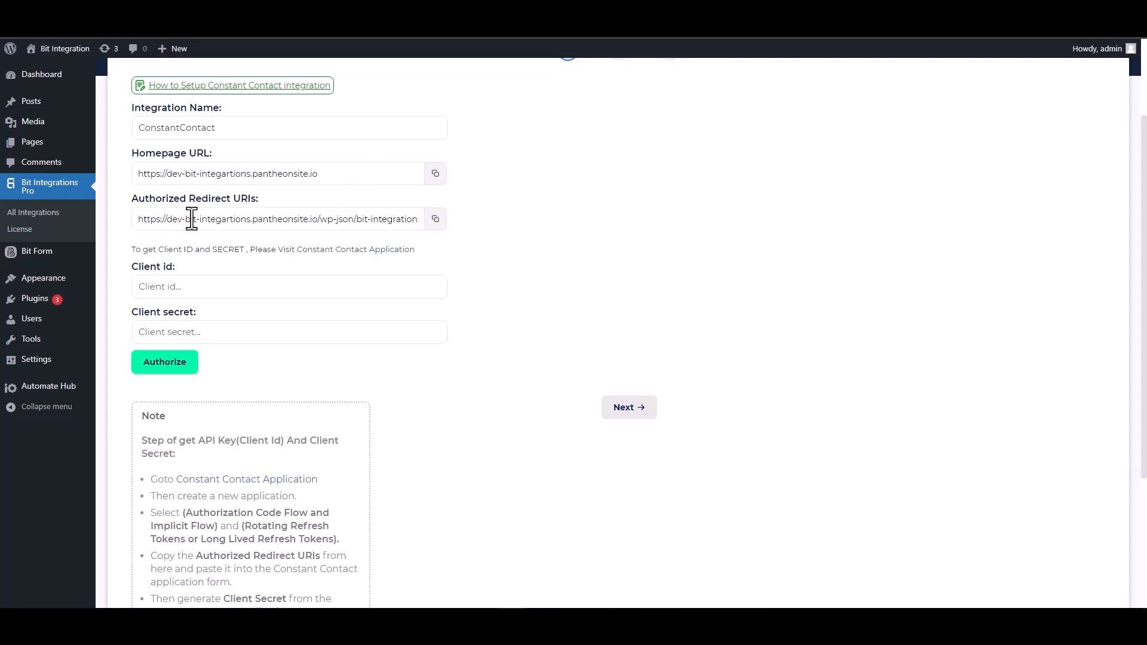
left_click(435, 219)
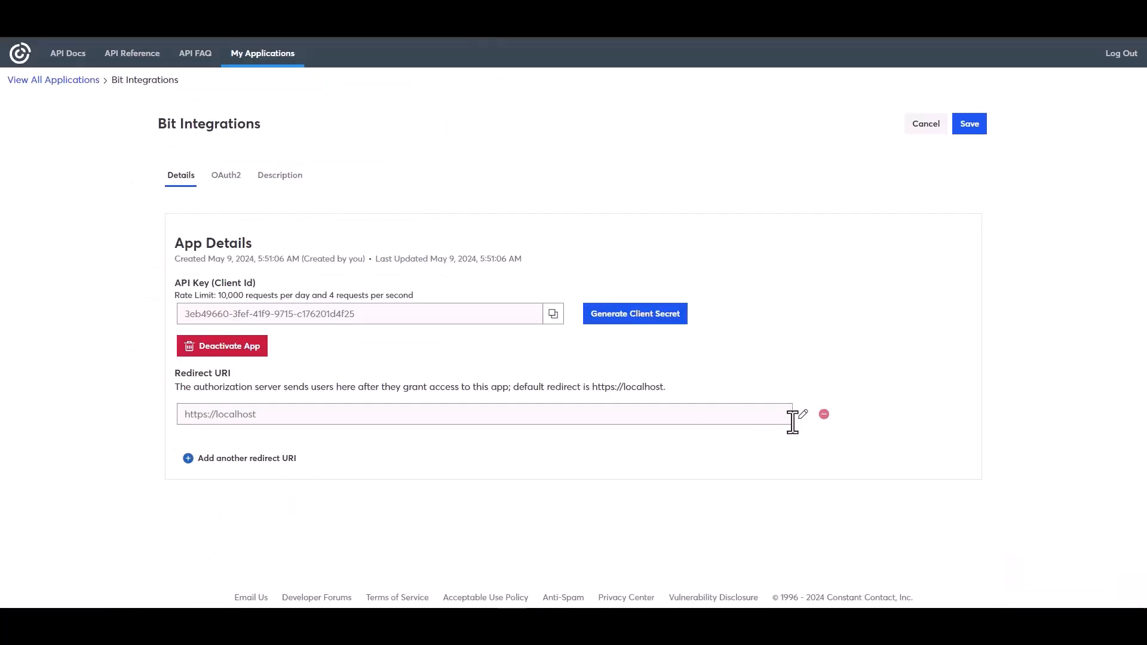
left_click(803, 416)
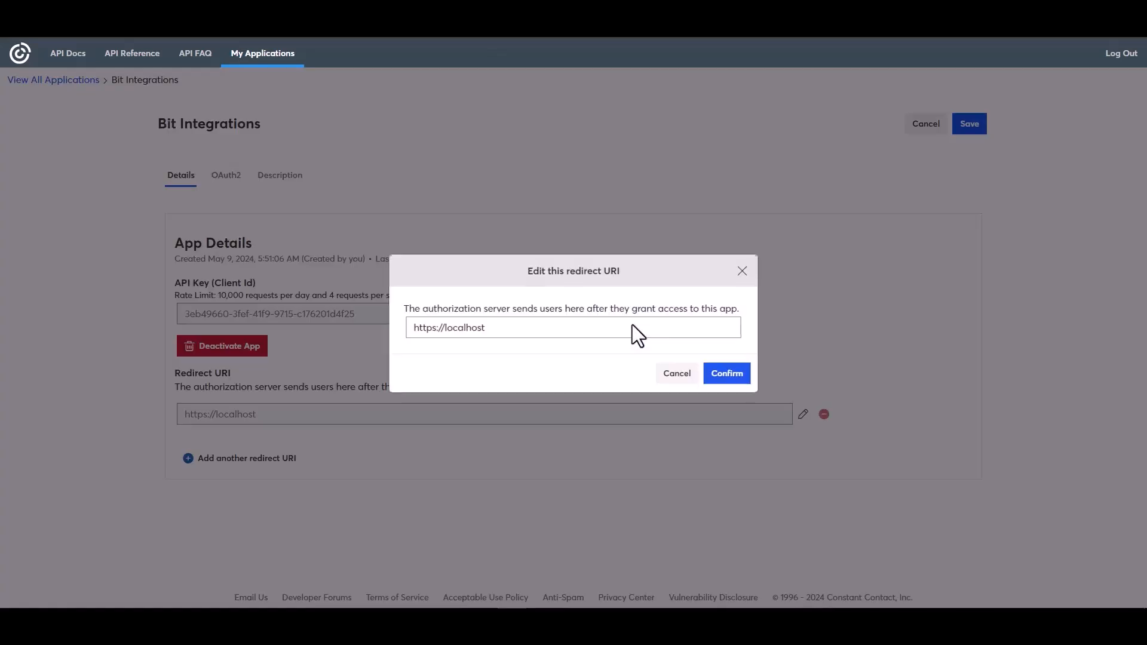
double_click(487, 328)
triple_click(487, 327)
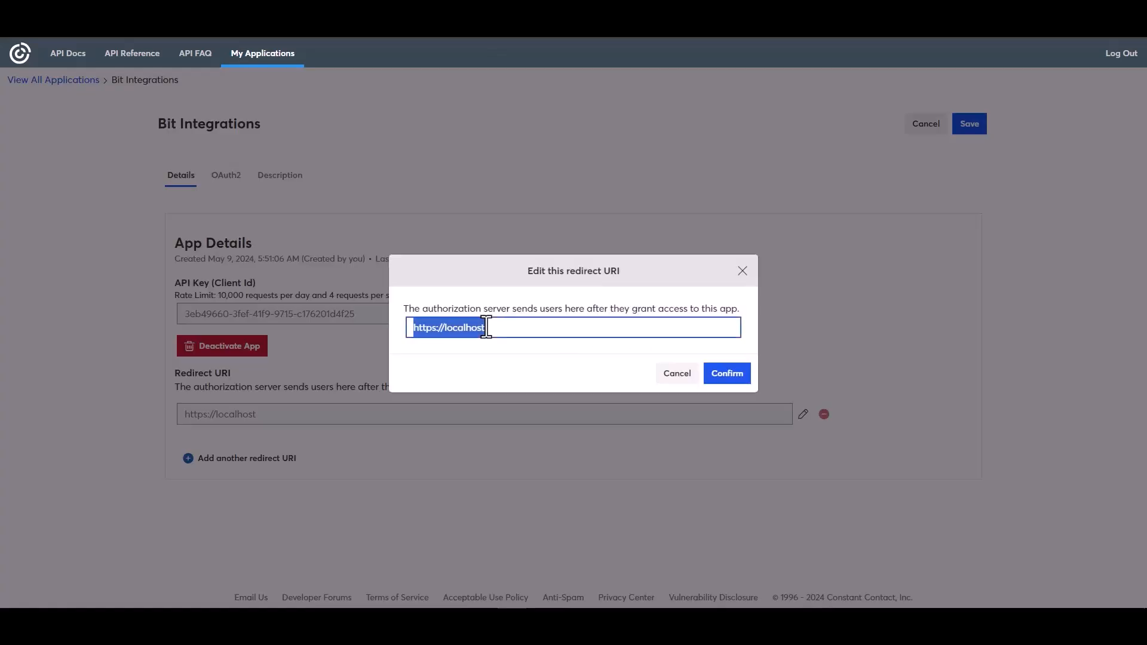
key("ctrl+v")
left_click(725, 377)
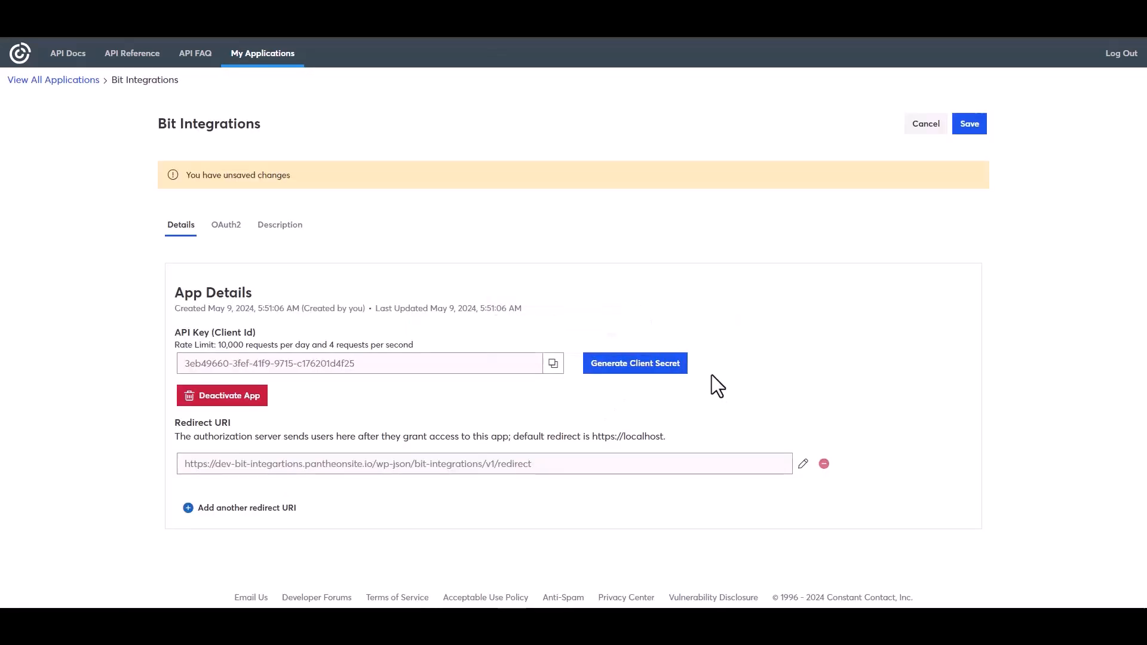
left_click(554, 365)
Paste the Constant Contact API key into Bit Integrations' Client id field
key("ctrl+shift+Tab")
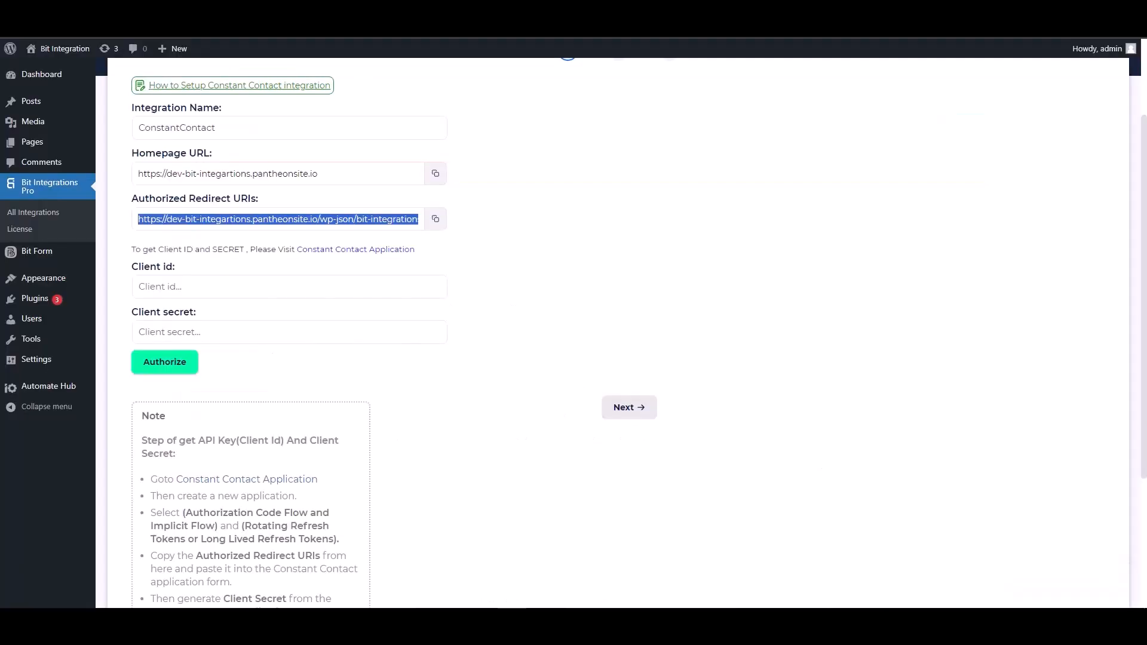
left_click(205, 287)
key("ctrl+v")
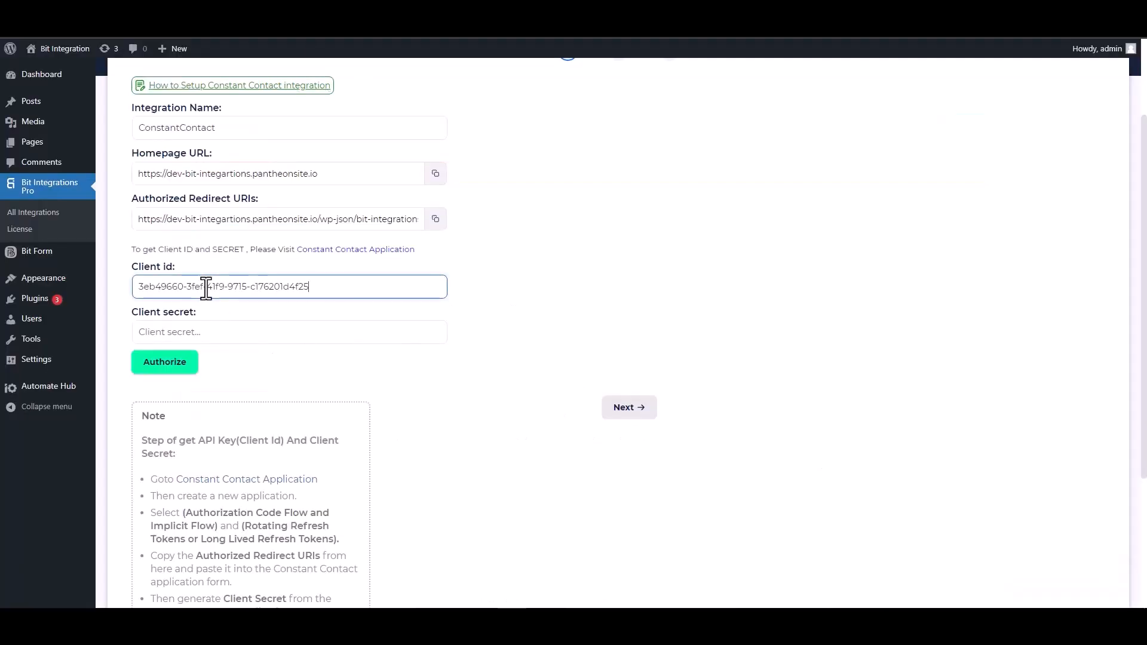
Generate a new client secret for the Bit Integrations app and copy it
key("ctrl+Tab")
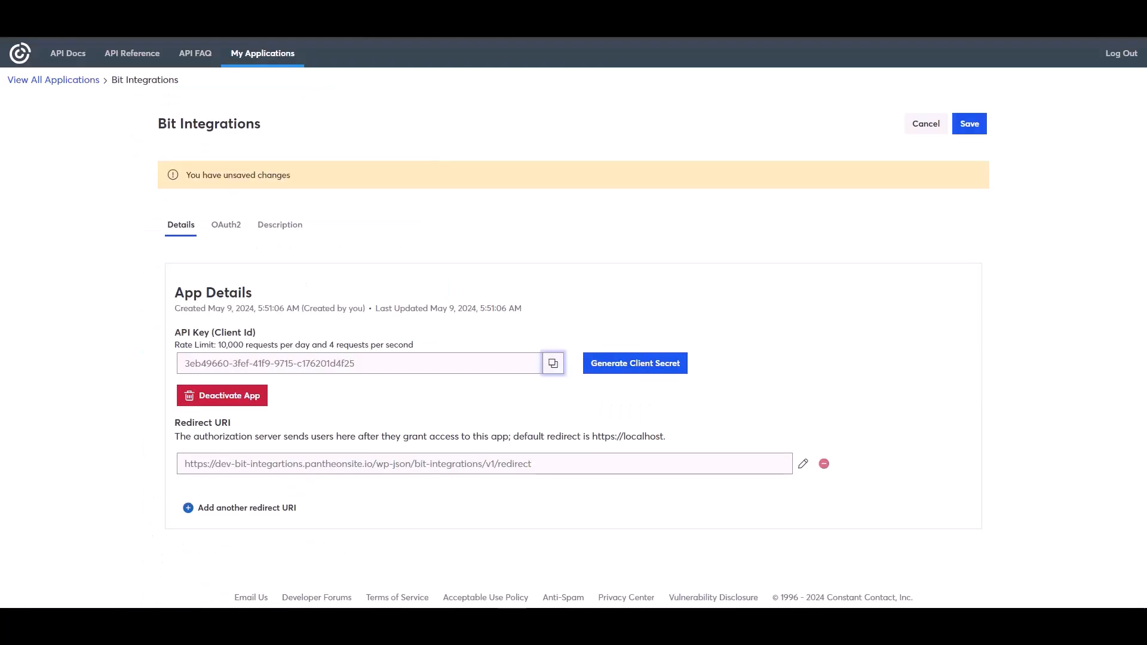
left_click(617, 366)
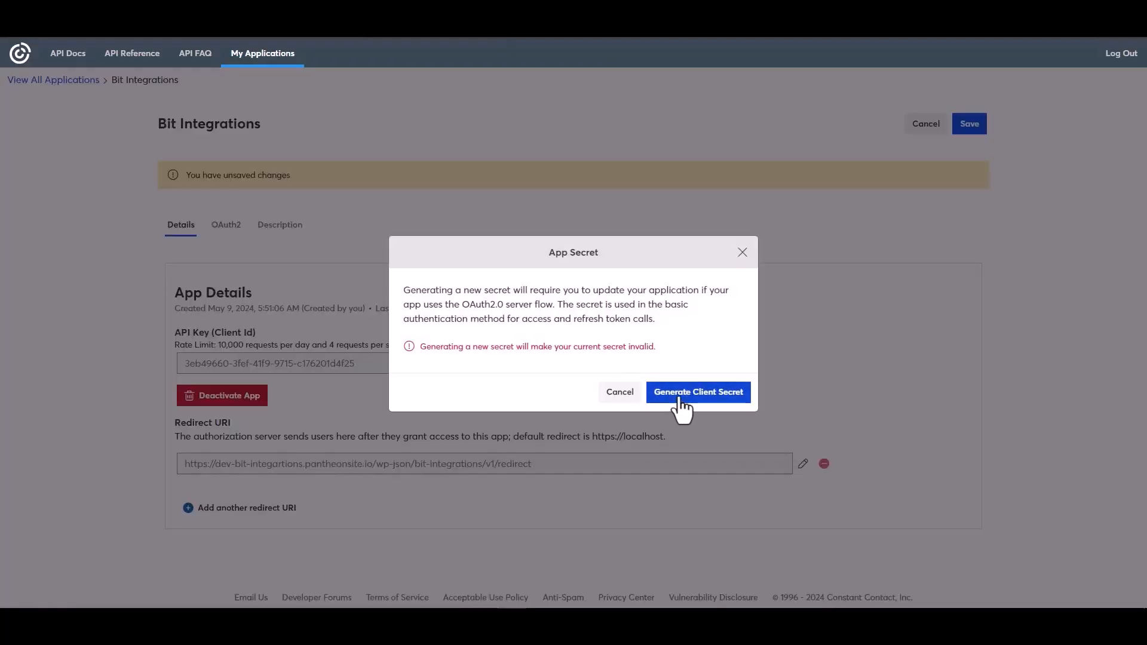
left_click(680, 401)
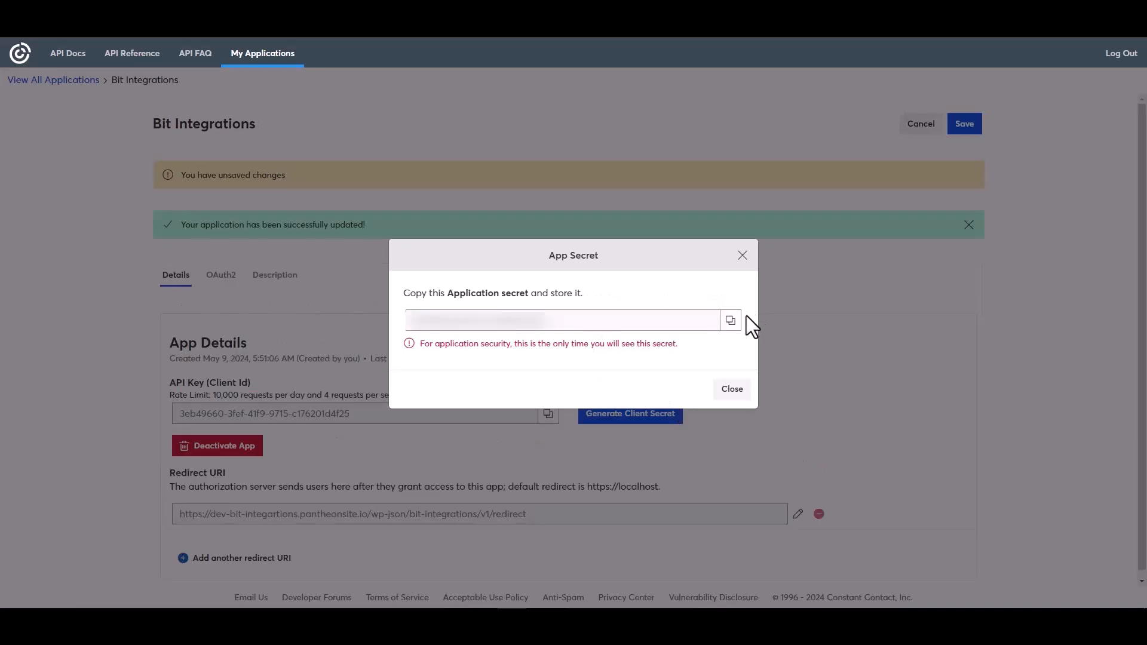
left_click(732, 323)
left_click(734, 390)
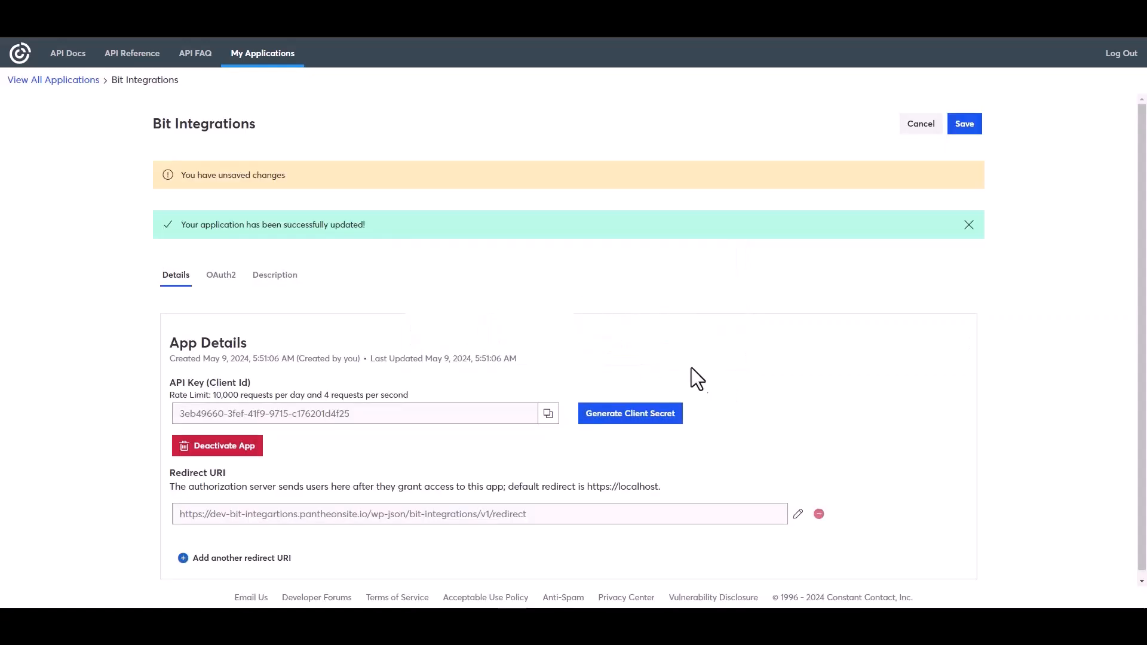
Save the app, paste the client secret, and authorize Bit Integrations' access to Constant Contact
left_click(964, 124)
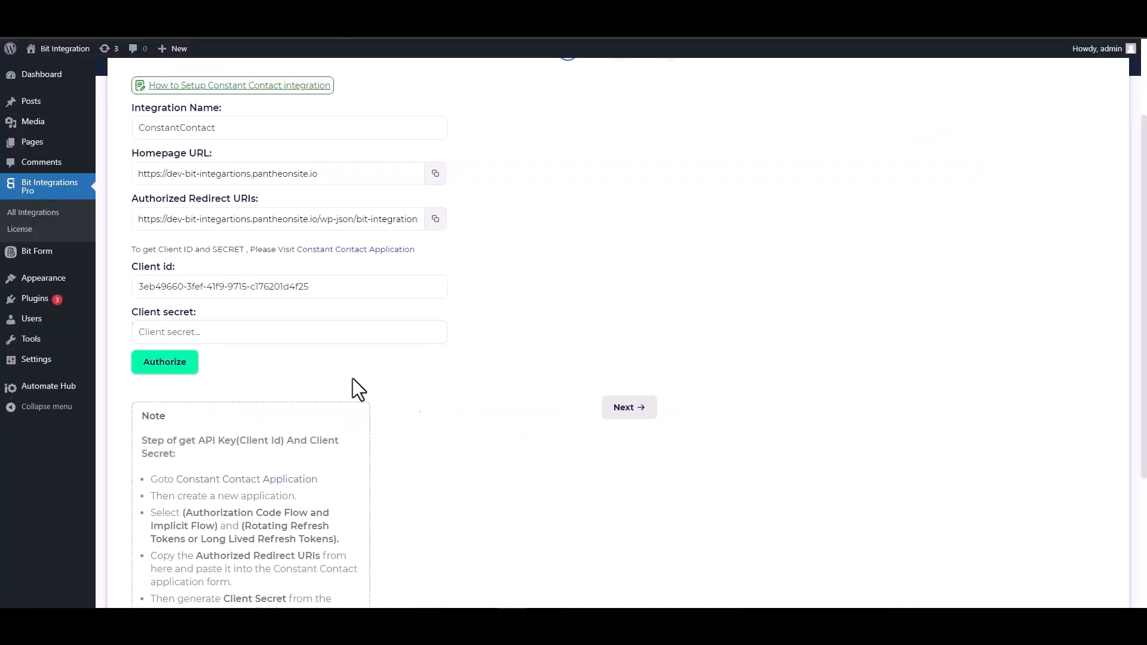
left_click(234, 331)
key("ctrl+v")
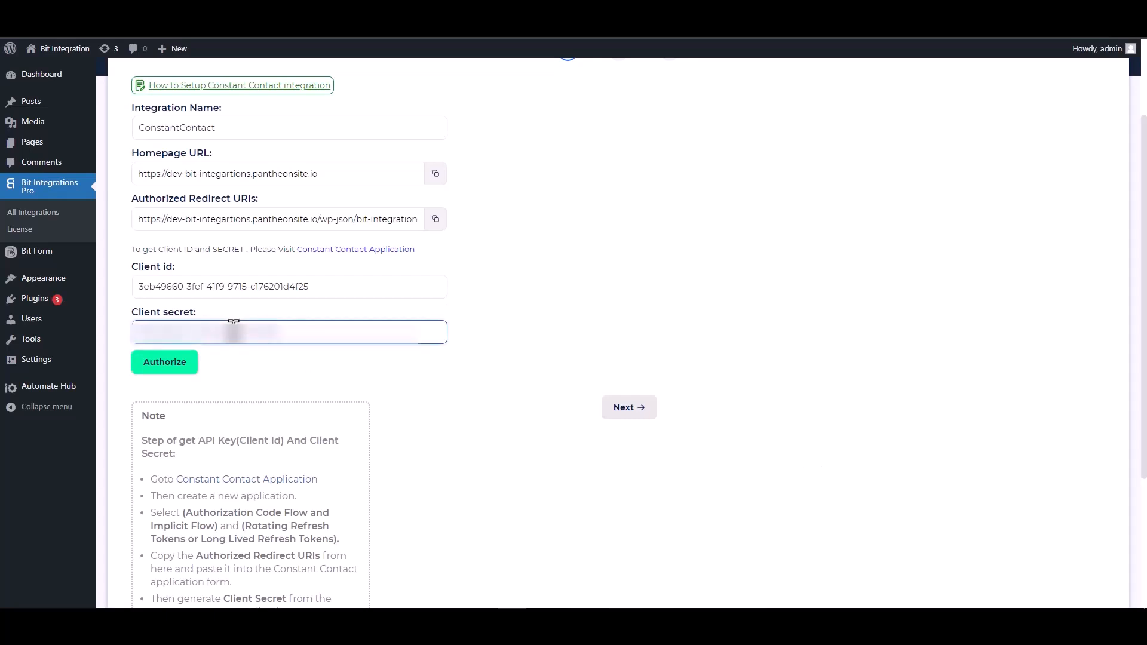
left_click(165, 371)
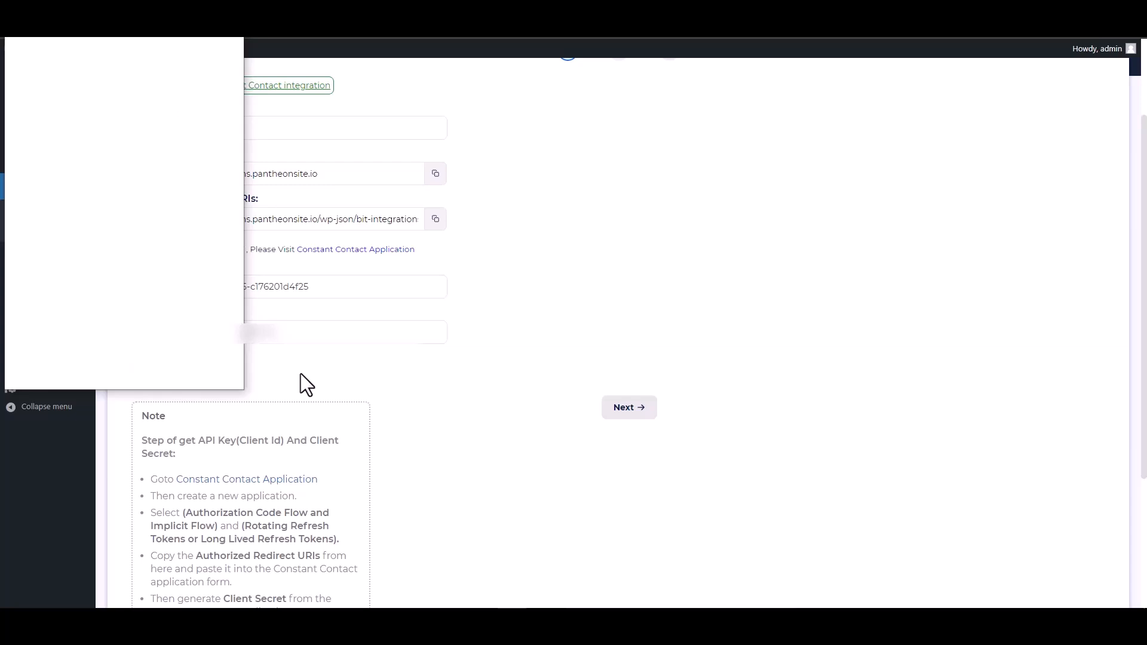
left_click(176, 267)
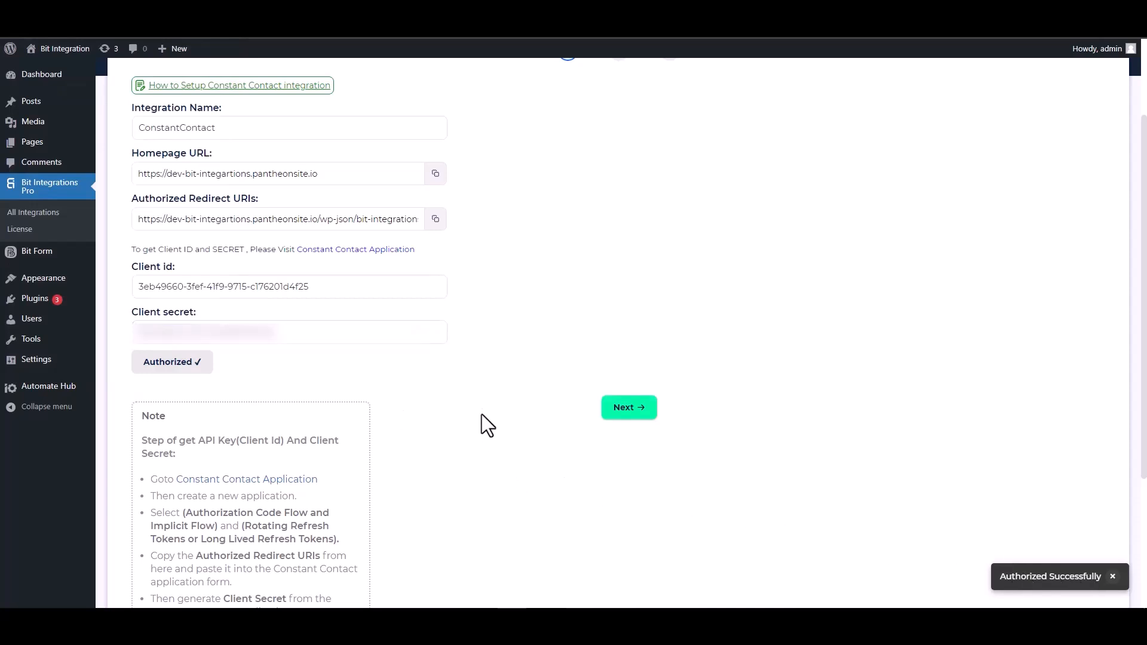
Set the integration source to Contact and map the form's Email field
left_click(626, 412)
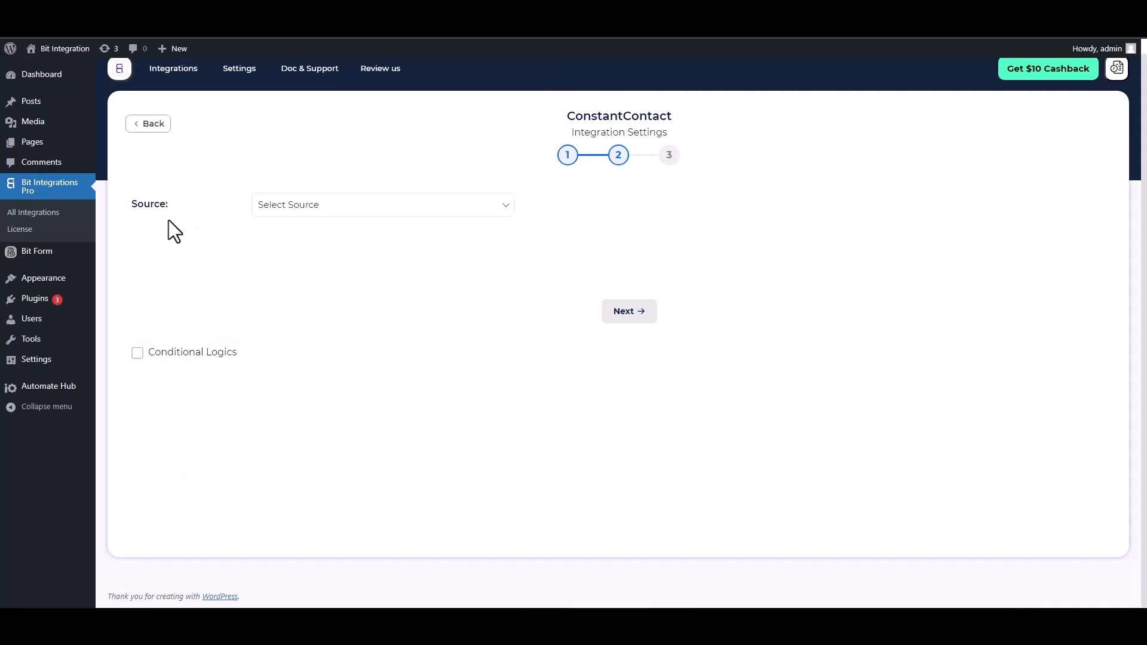
left_click(331, 210)
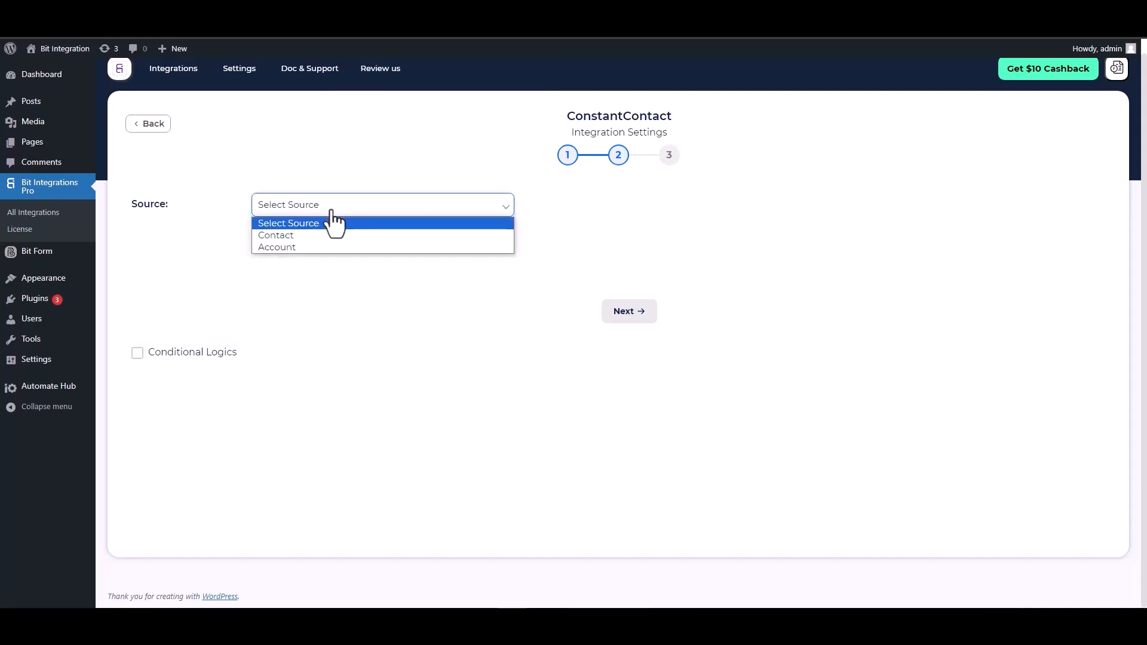
left_click(288, 236)
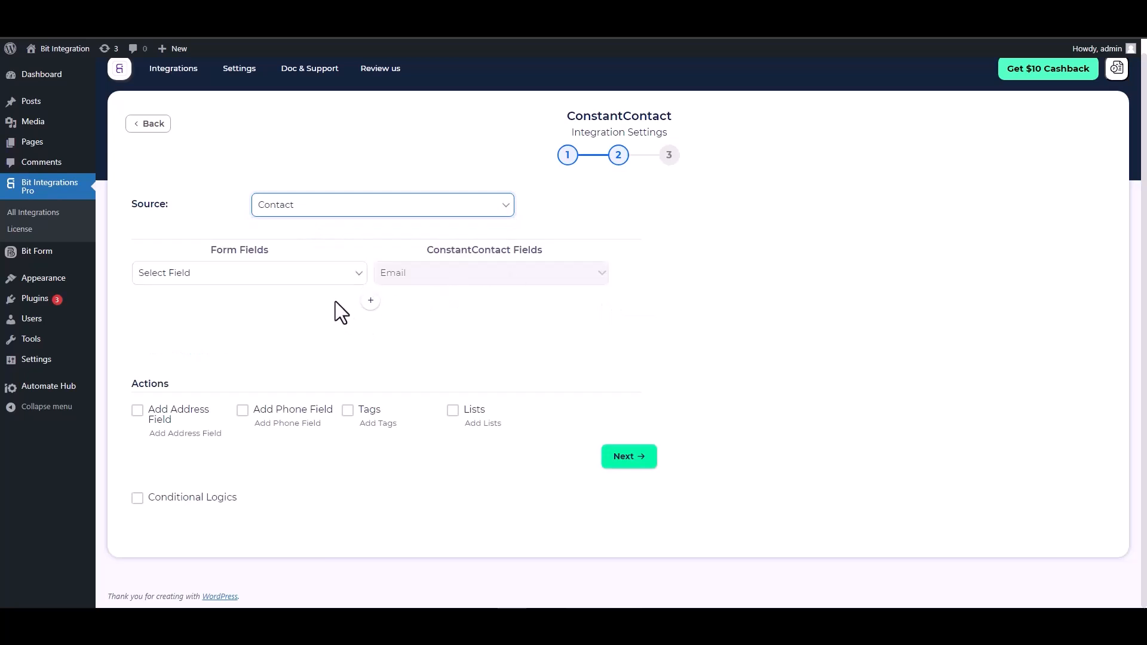
left_click(311, 280)
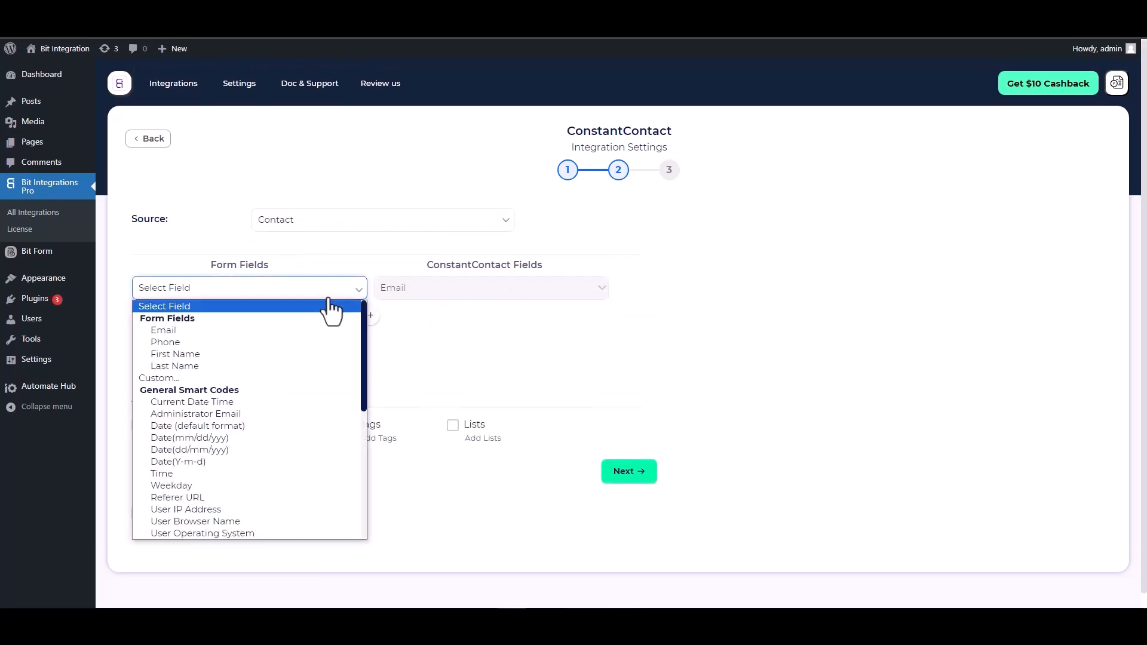
left_click(208, 331)
Add mapping rows pairing First Name and Last Name with the matching Constant Contact fields
left_click(370, 316)
left_click(406, 318)
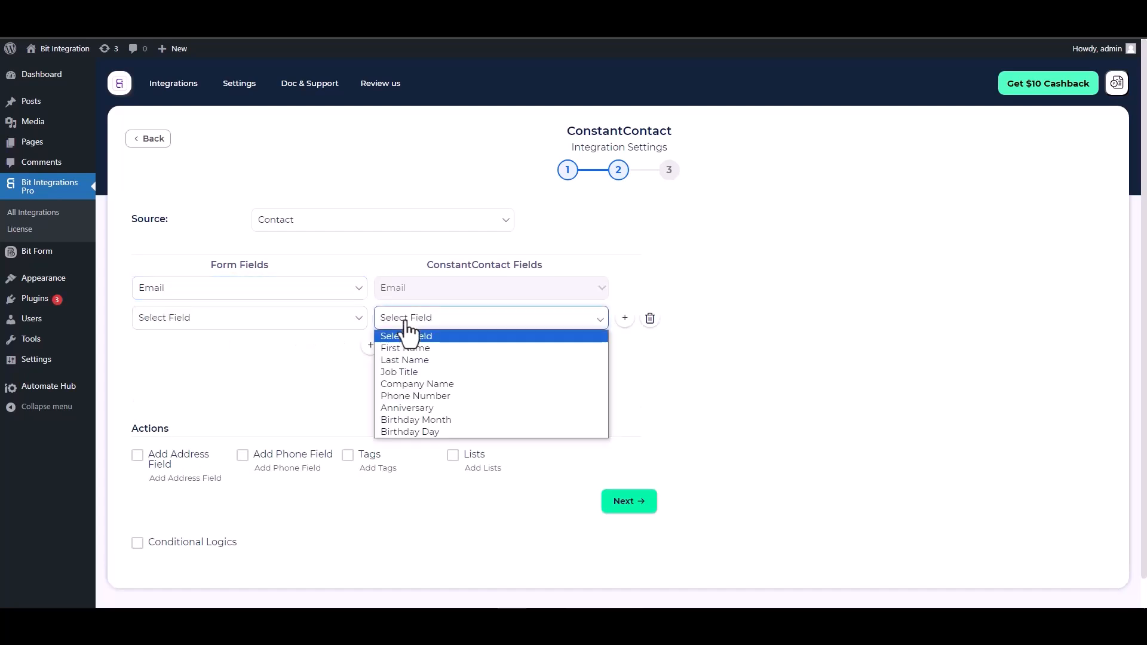
left_click(400, 350)
left_click(257, 318)
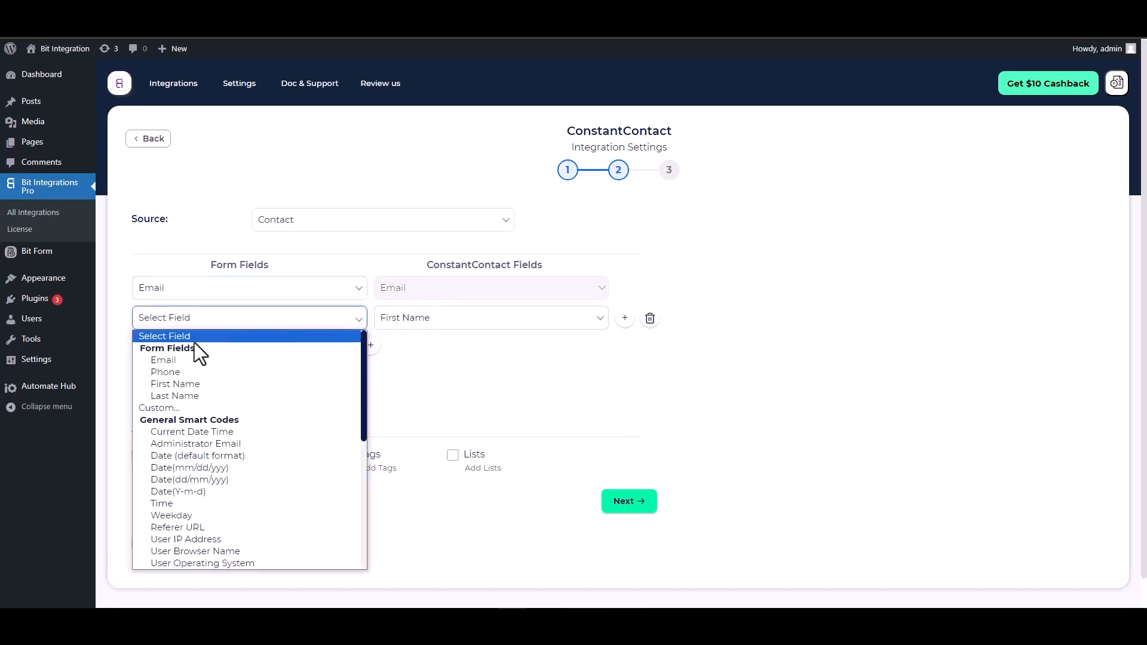
left_click(178, 384)
left_click(370, 345)
left_click(379, 347)
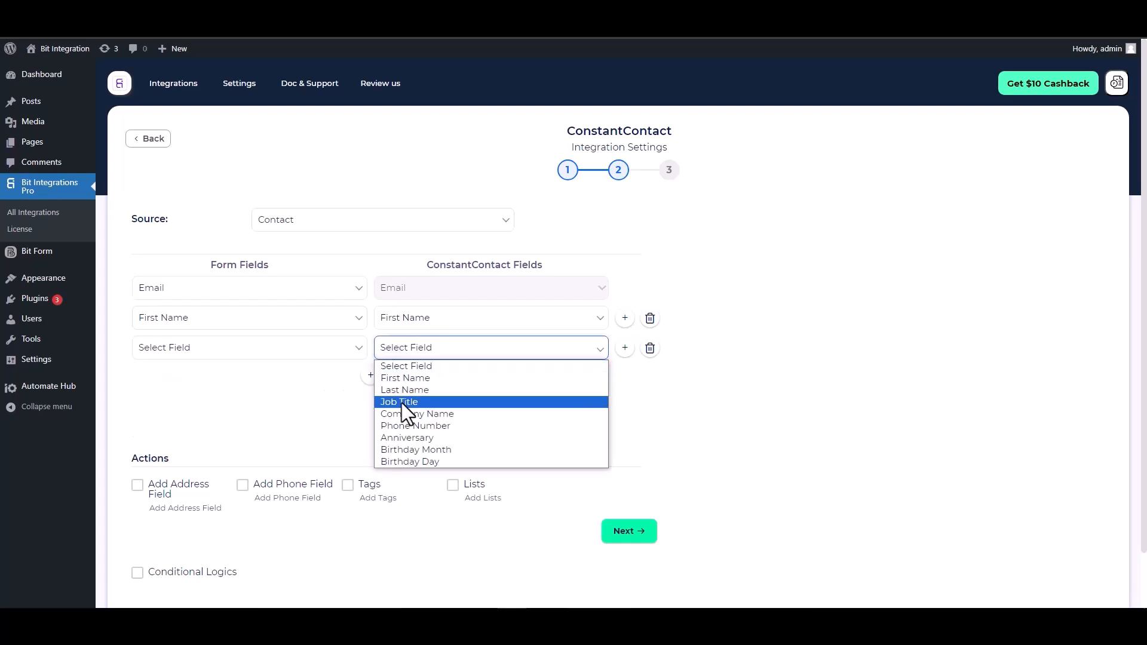
left_click(404, 390)
left_click(274, 353)
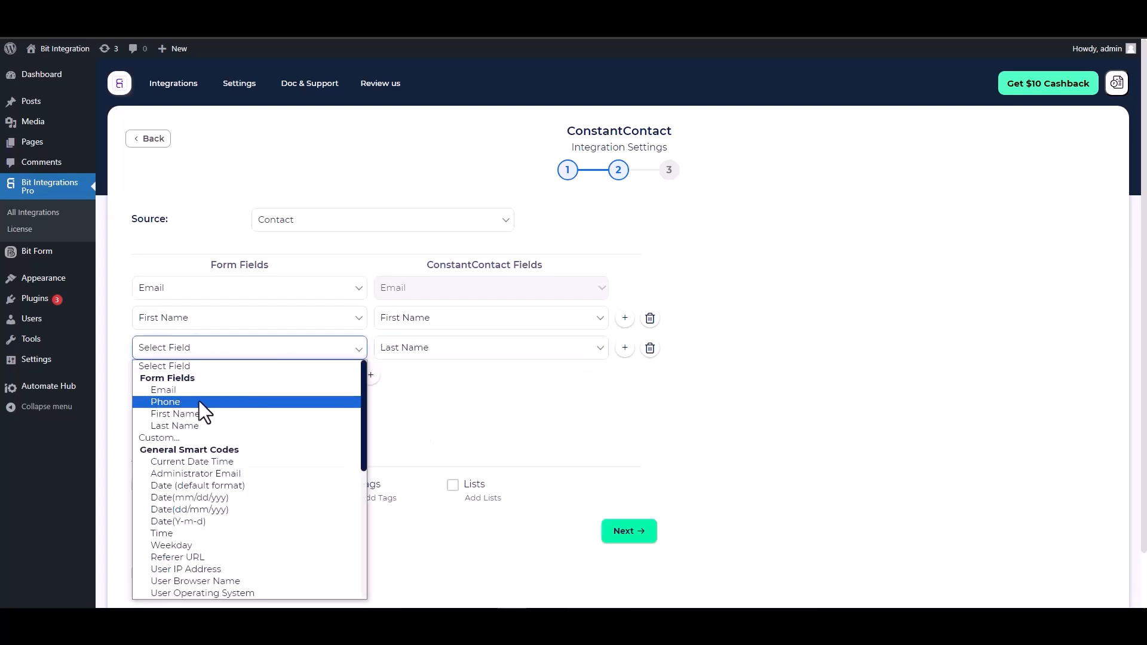
left_click(179, 425)
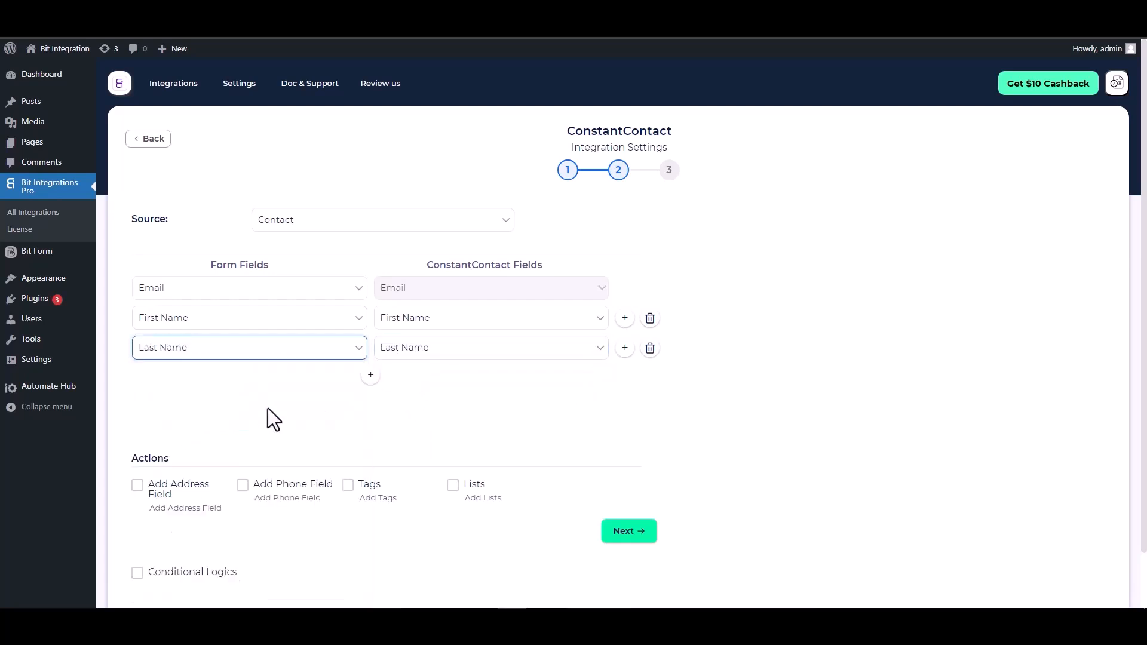
Add a fourth row mapping the form's Phone field to Constant Contact's Phone Number
left_click(371, 375)
left_click(412, 387)
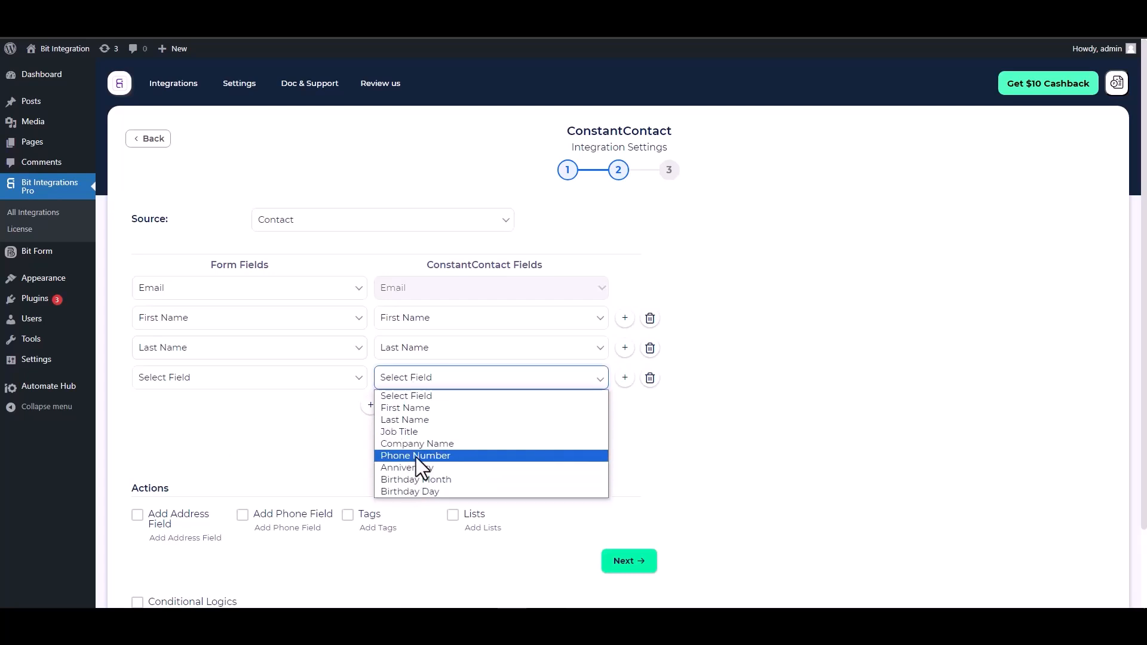
left_click(416, 457)
left_click(320, 388)
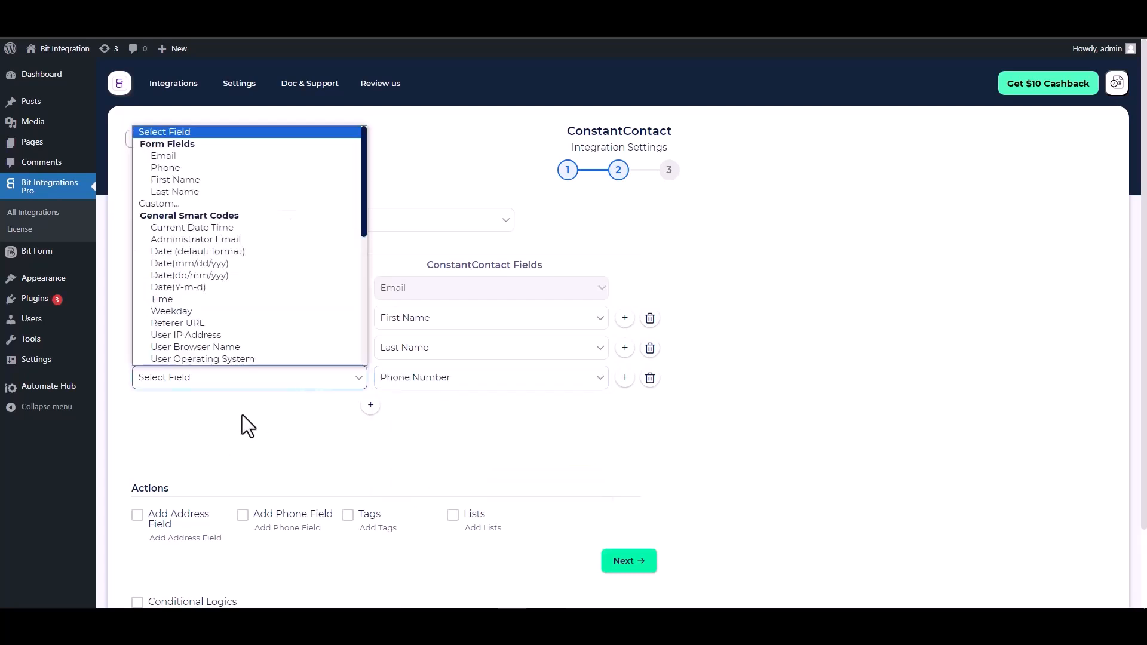
left_click(177, 166)
scroll(347, 395, "down", 2)
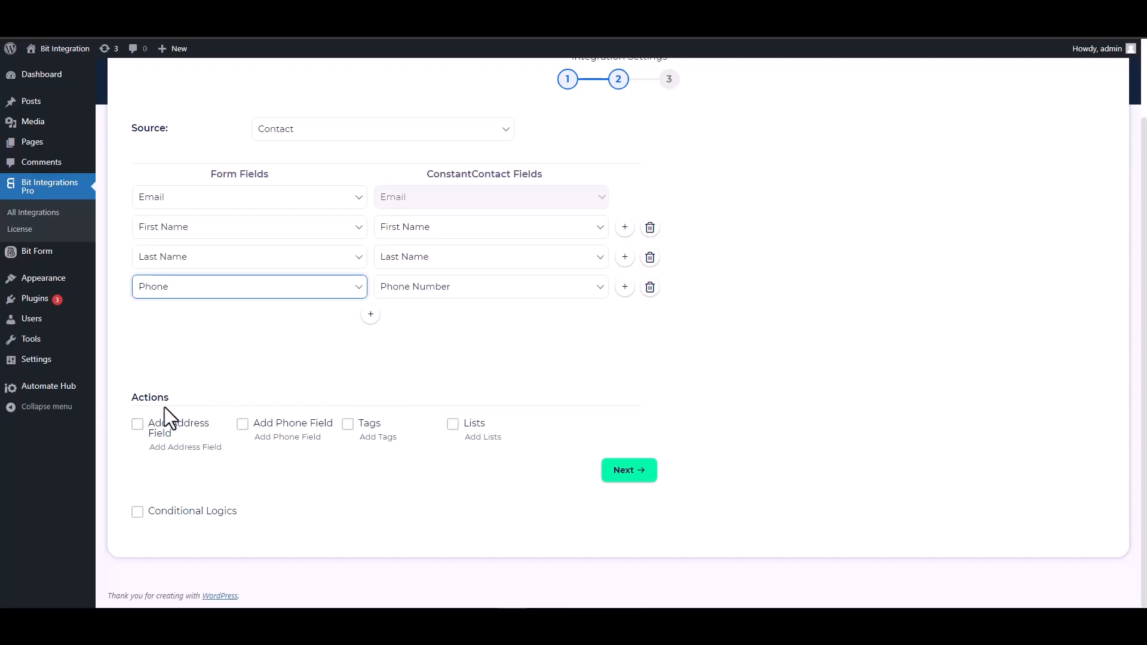
Leave Conditional Logics off, advance to step 3, and Finish & Save the integration
left_click_drag(171, 398, 133, 400)
left_click(180, 401)
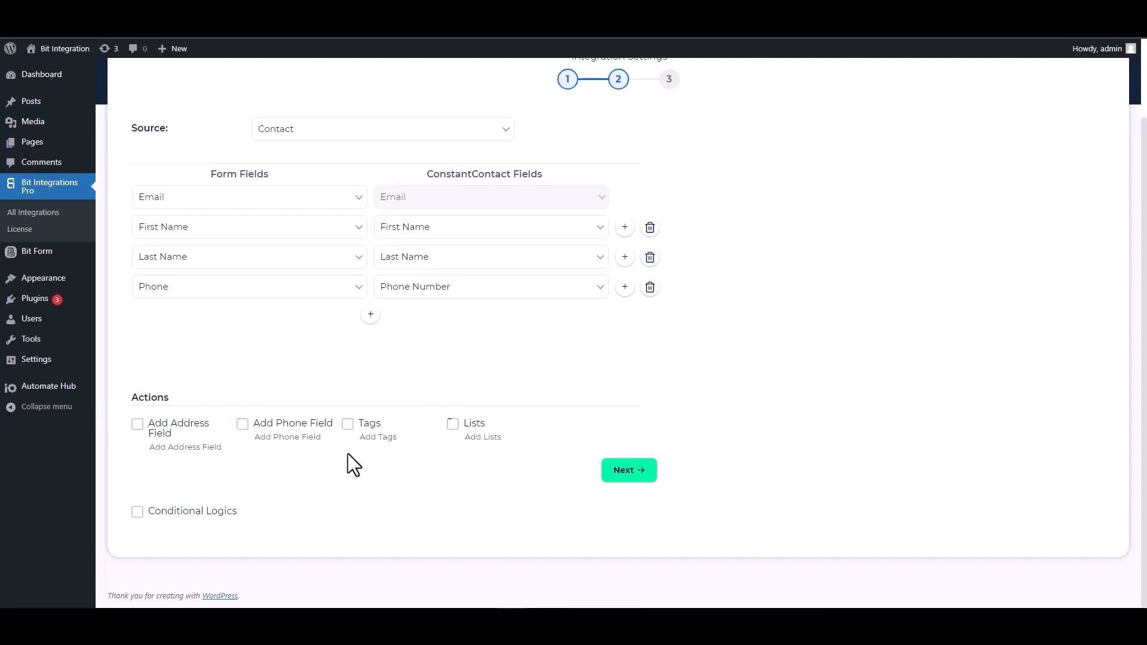
left_click(137, 512)
scroll(325, 448, "down", 2)
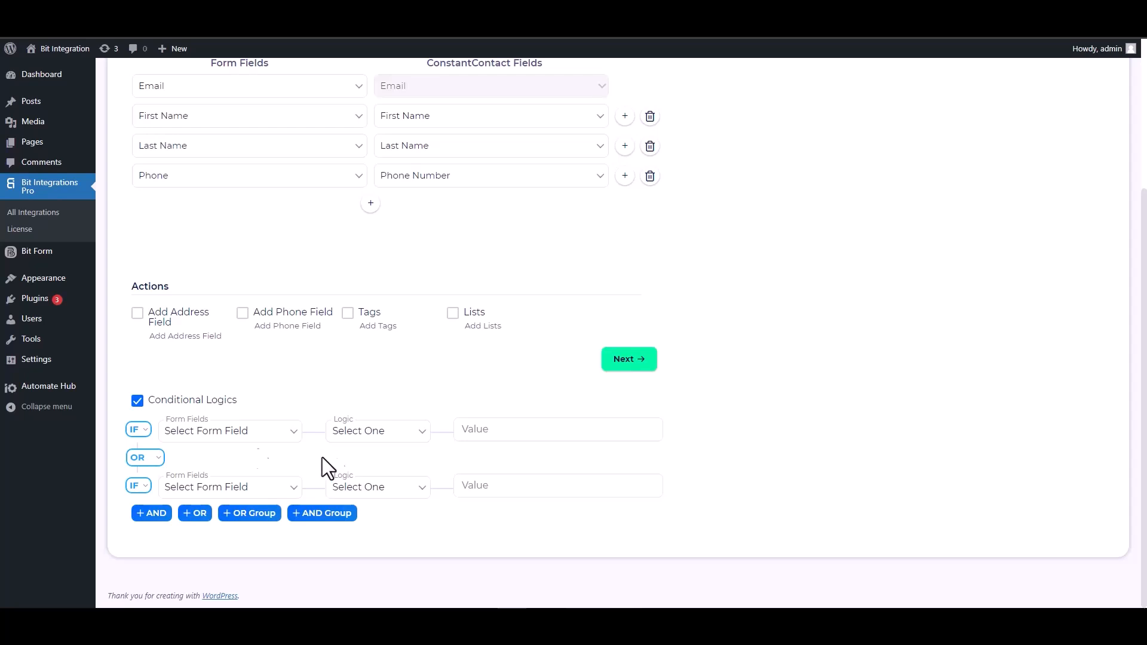
left_click(138, 401)
scroll(525, 490, "up", 1)
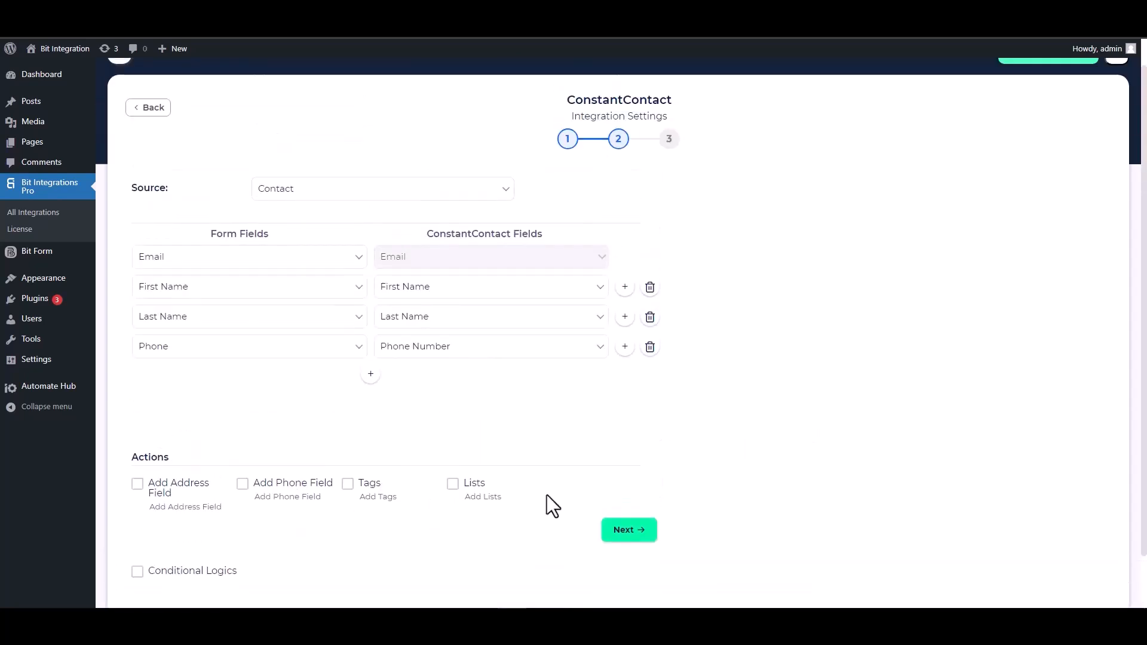
left_click(627, 531)
left_click(616, 259)
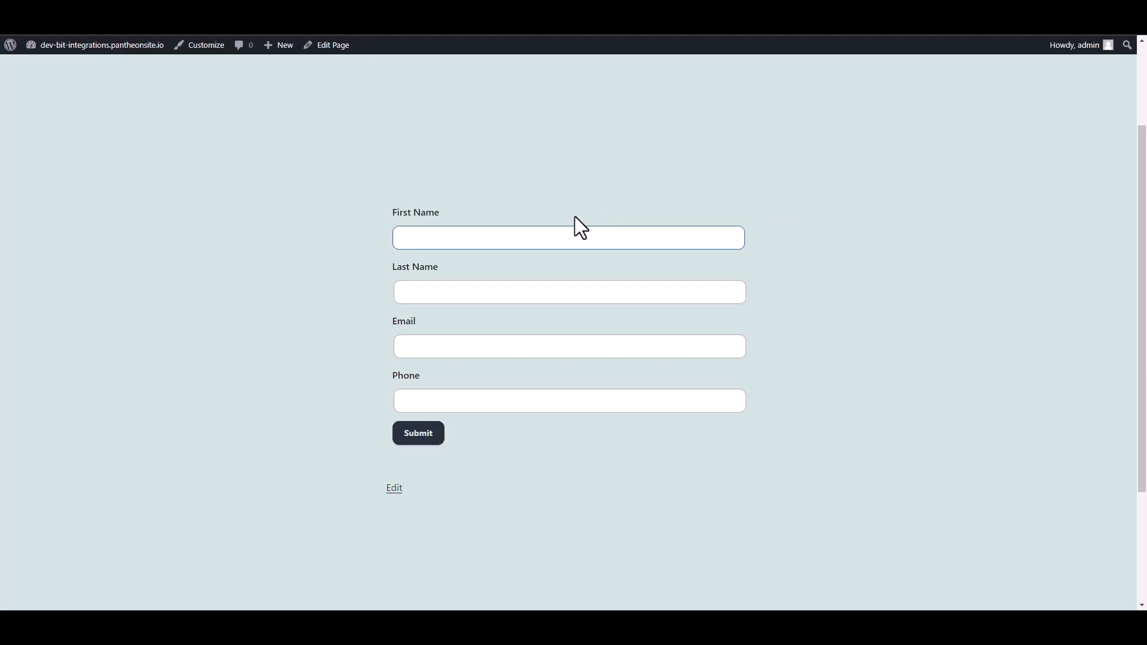
Submit the contact form with first name 'Bit', last name 'Integrations', a support e-mail and a phone number
left_click(517, 237)
type("B")
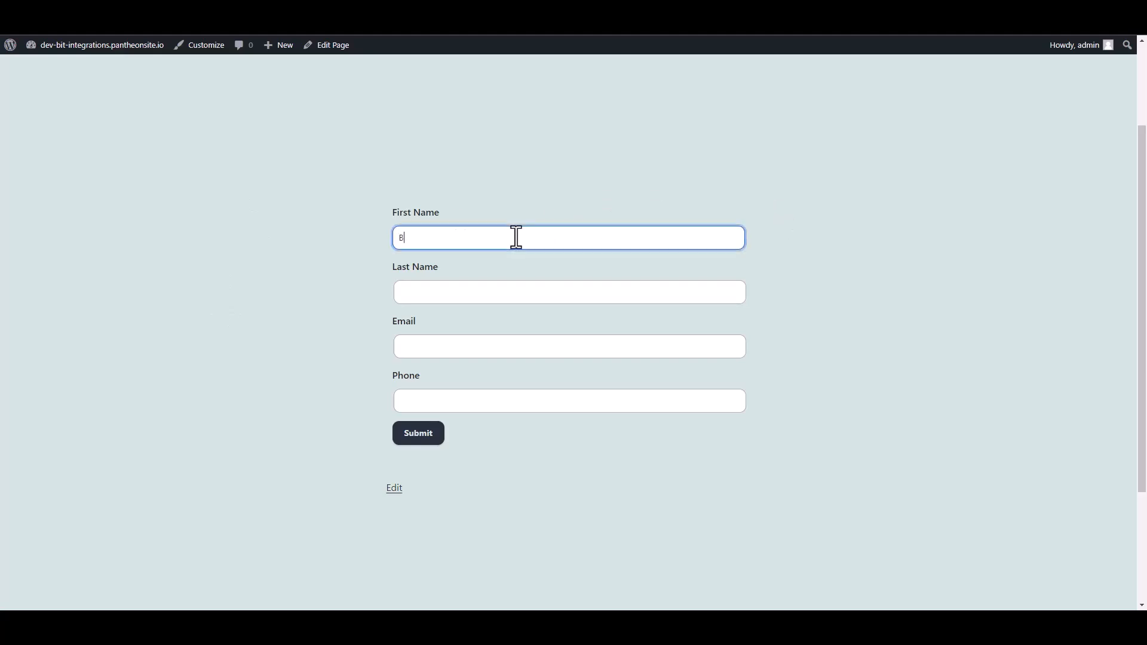
type("it")
left_click(491, 292)
type("In")
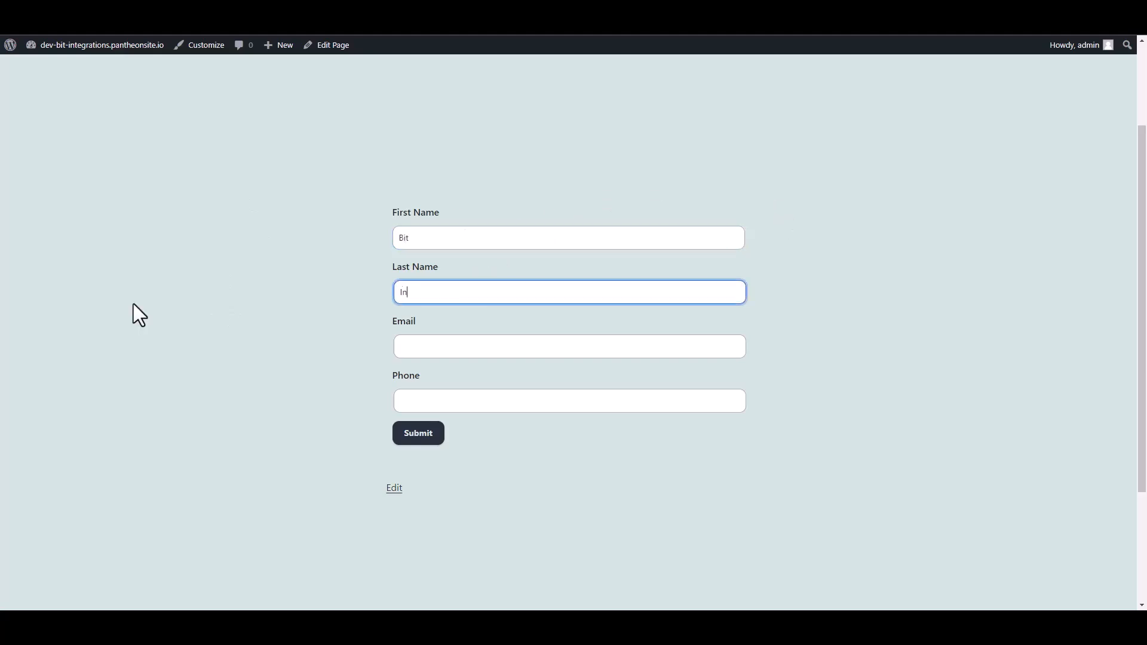
type("tegrations")
left_click(422, 349)
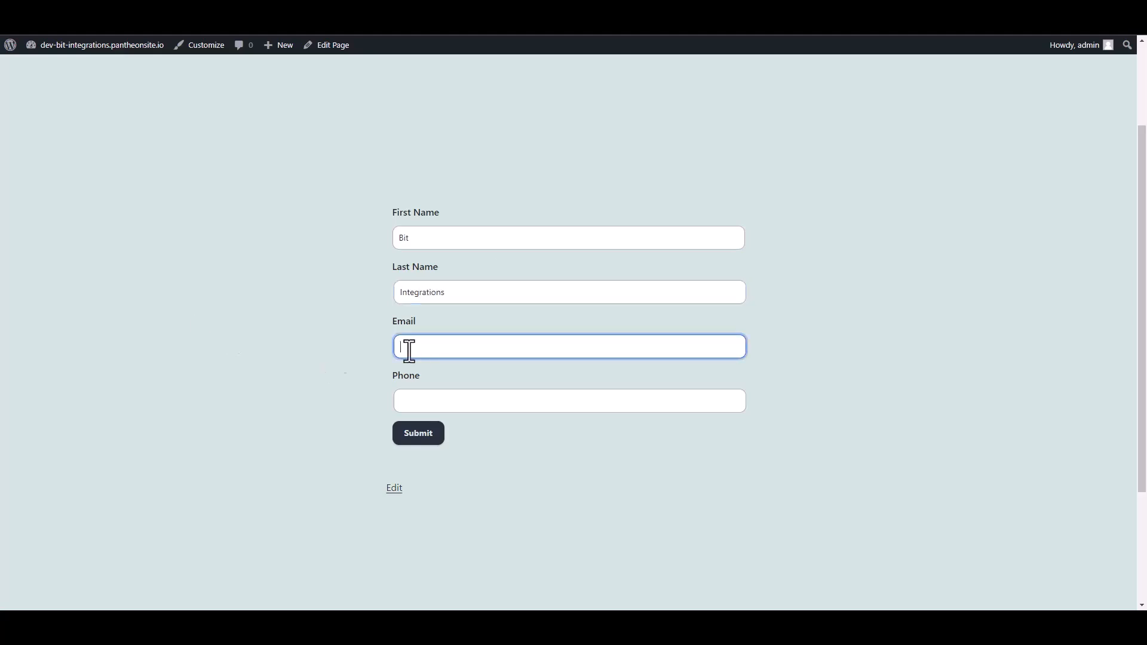
left_click(420, 396)
type("444555")
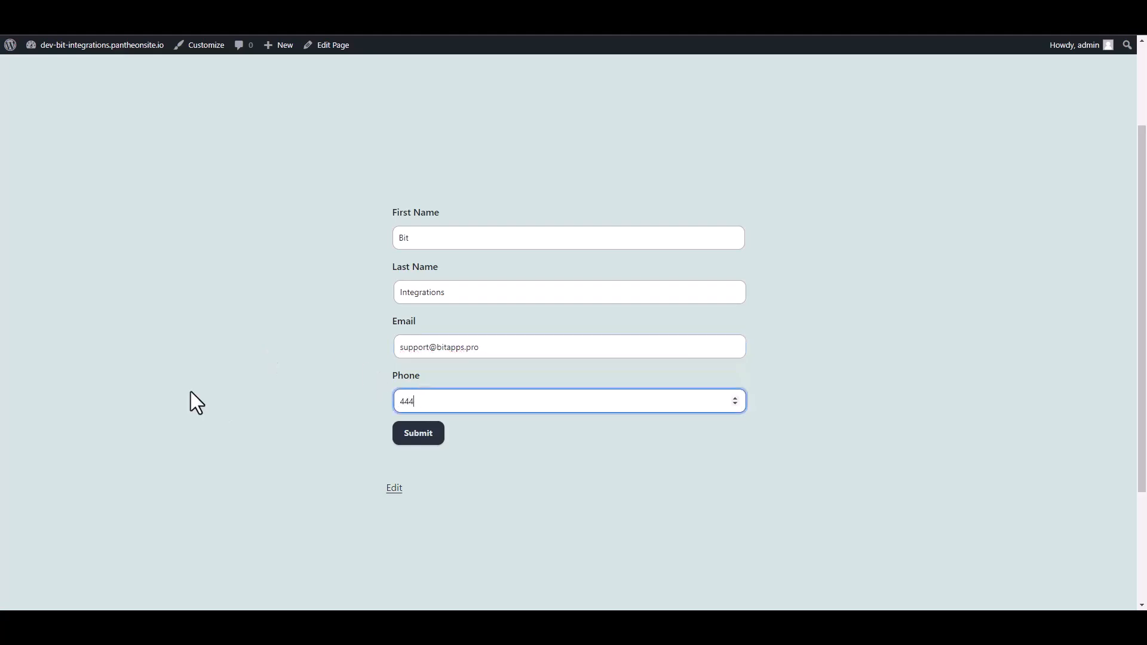
type("666")
left_click(419, 434)
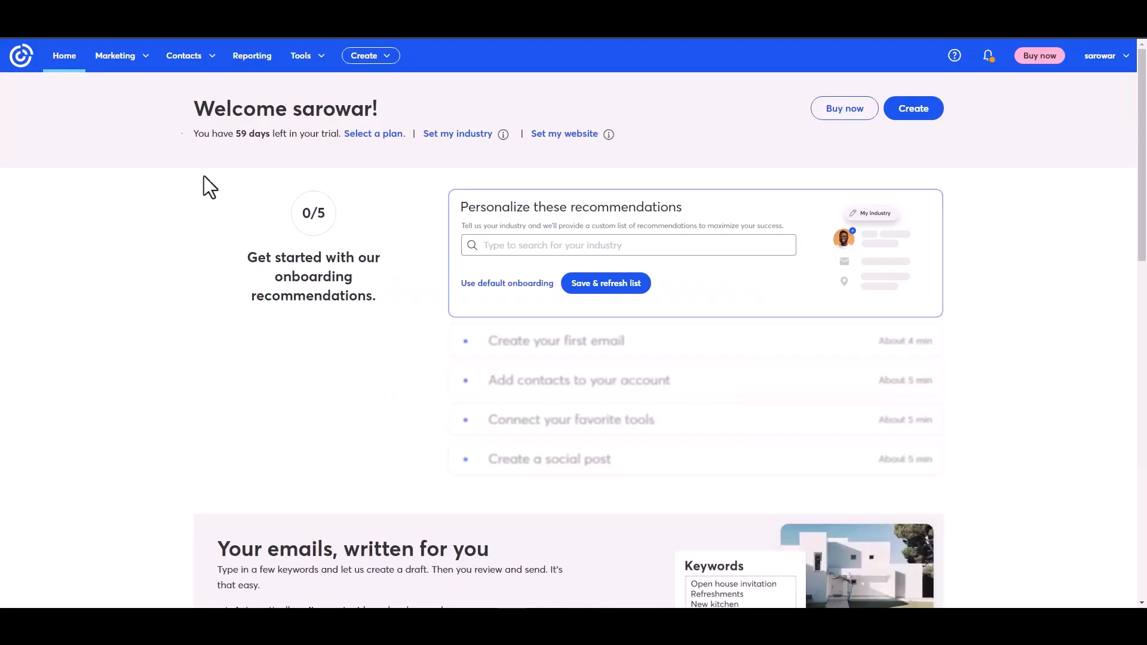
Open All contacts and view the new subscribed contact's details added by API
left_click(199, 60)
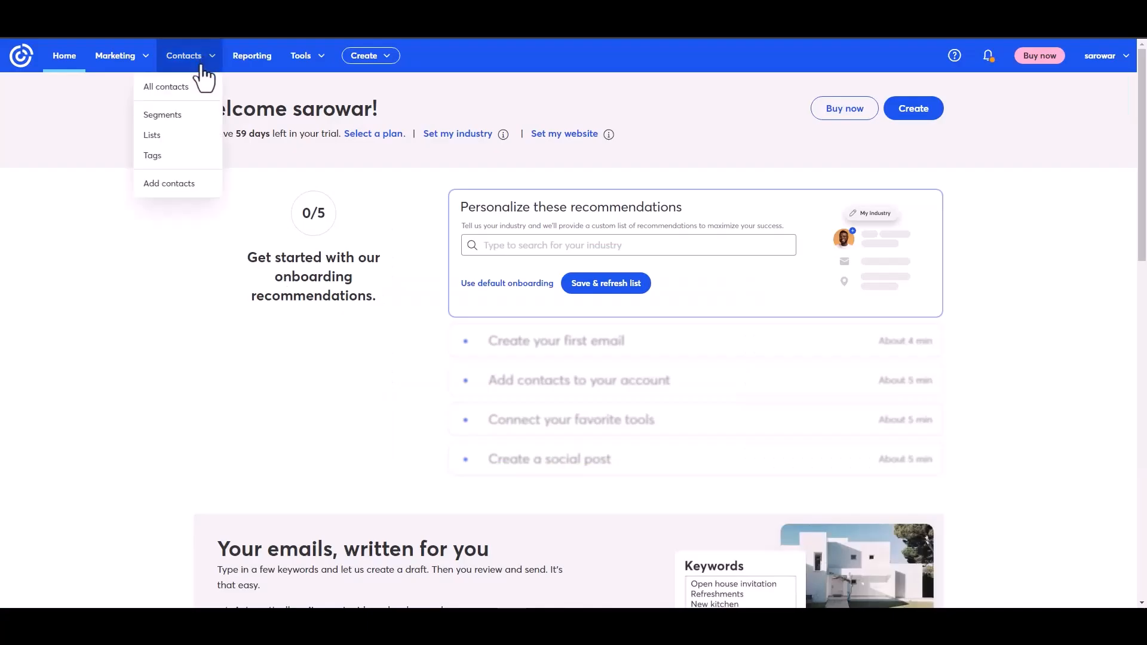
left_click(172, 89)
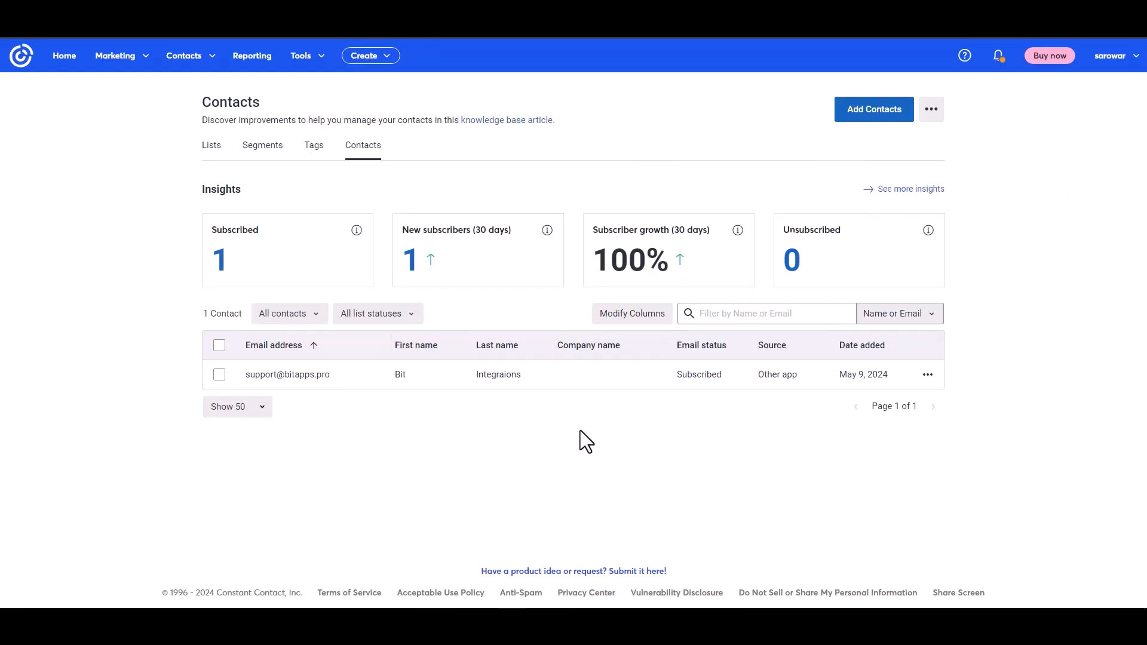
left_click(299, 375)
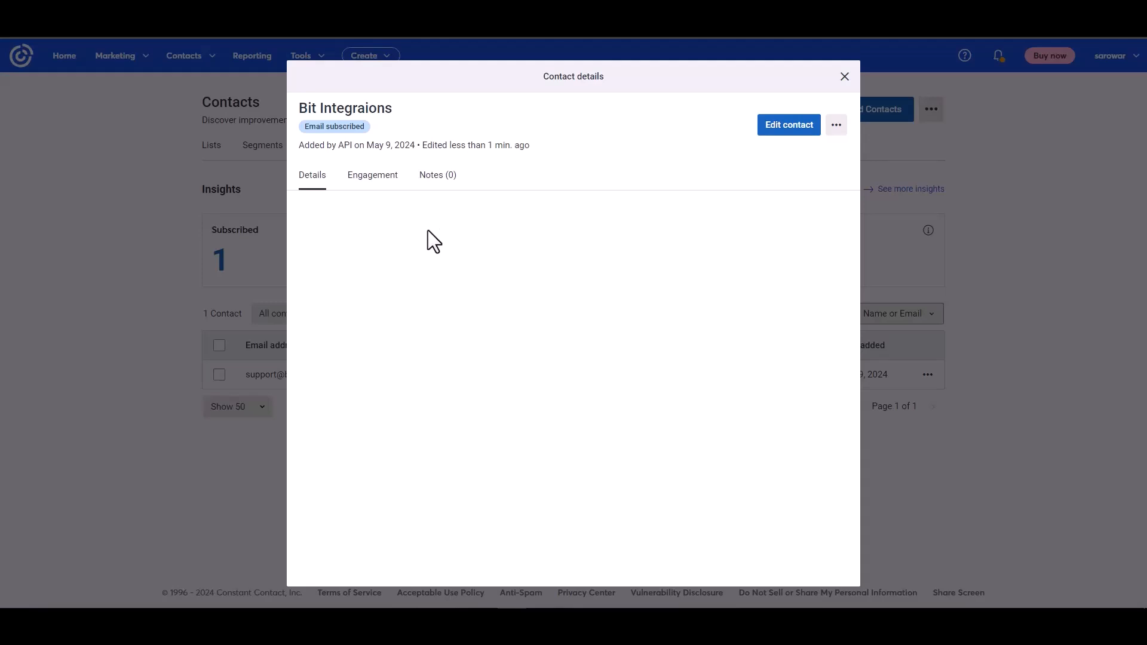
left_click_drag(305, 145, 386, 142)
left_click(479, 338)
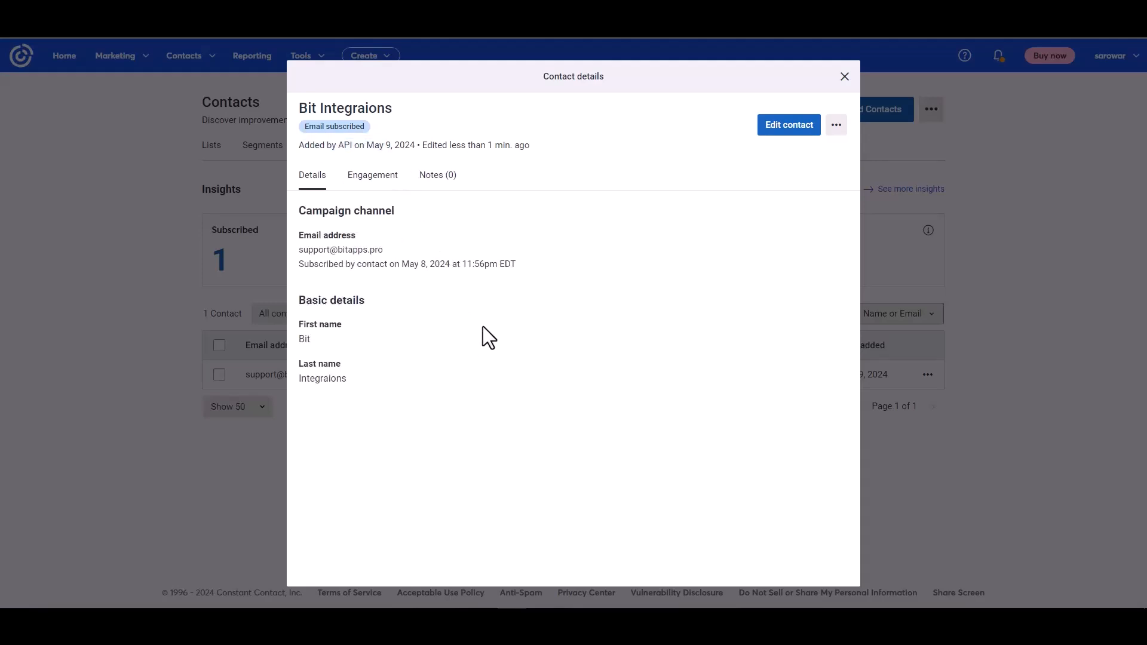